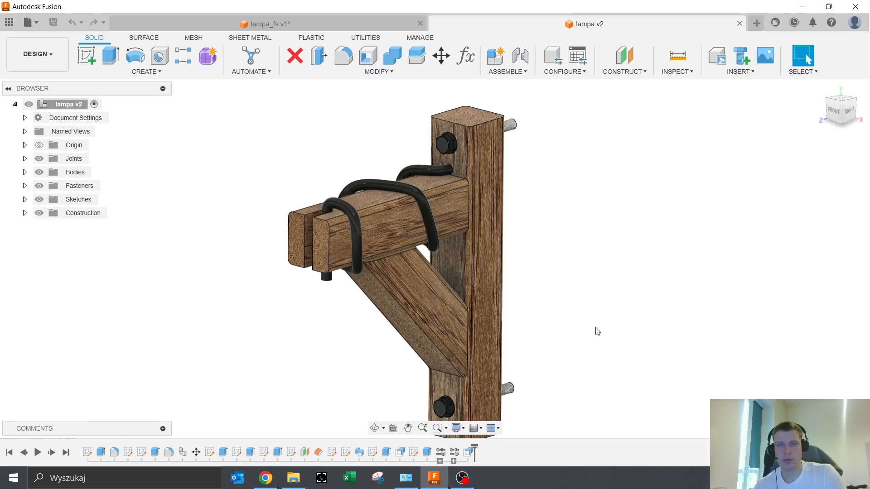
- Examine the black cable wrapped around the beam in the lampa v2 reference model, and switch to the lampa_fs design
middle_click_drag(546, 292, 521, 271, "shift")
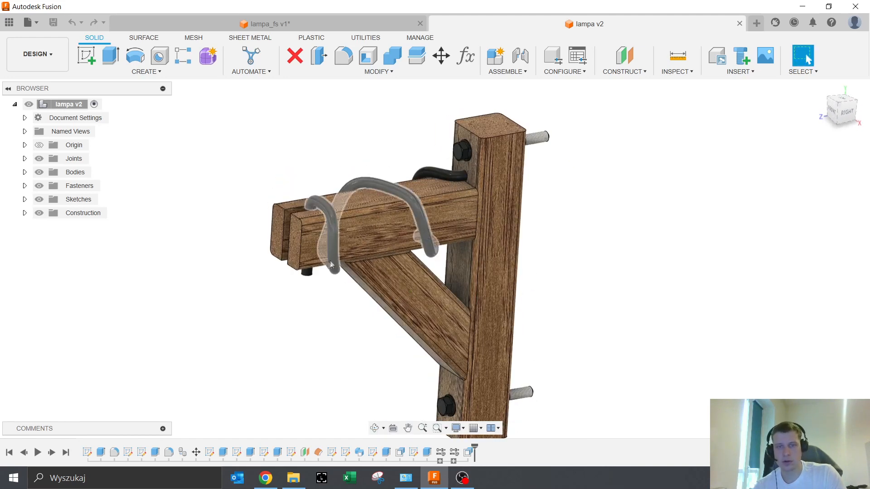
middle_click_drag(367, 361, 399, 361, "shift")
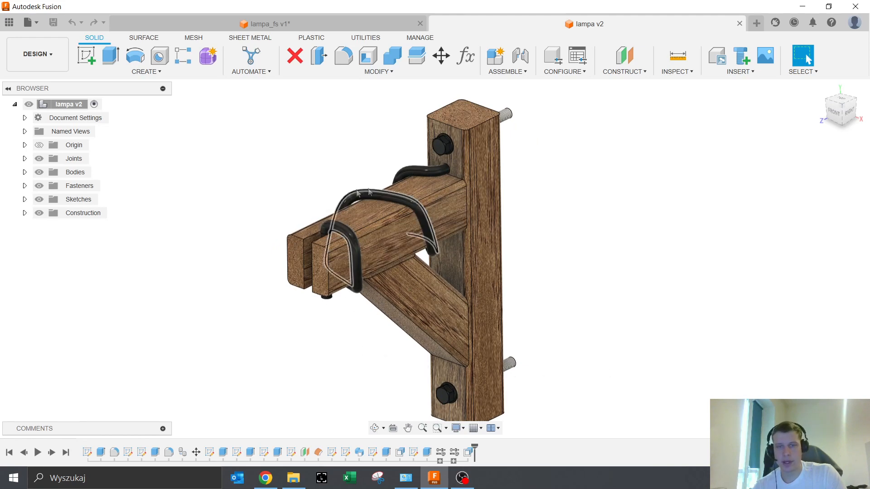
left_click(343, 21)
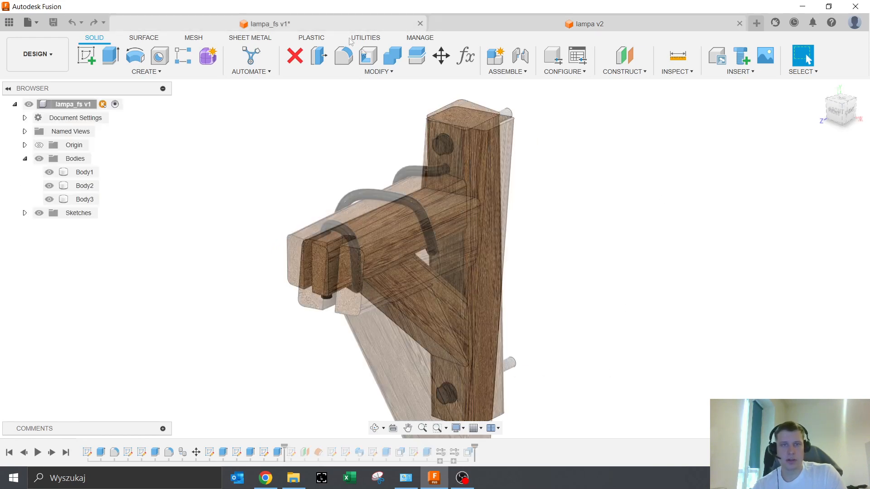
middle_click_drag(574, 330, 397, 348, "shift")
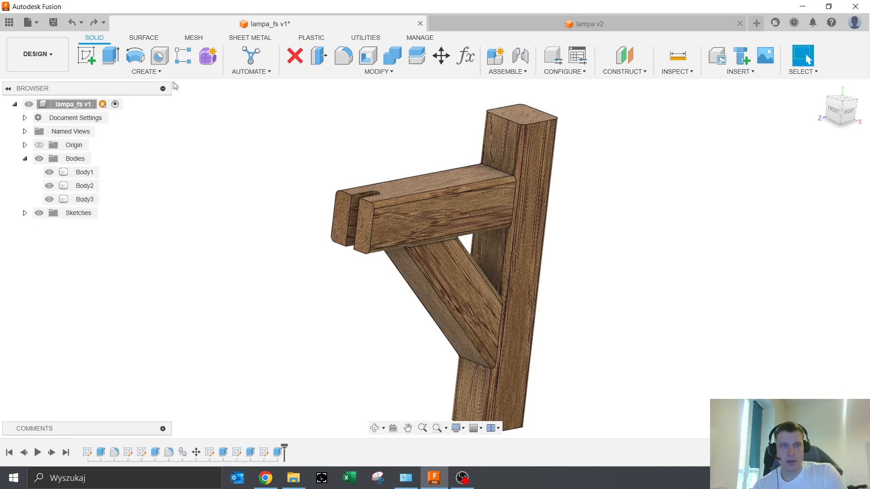
left_click(167, 71)
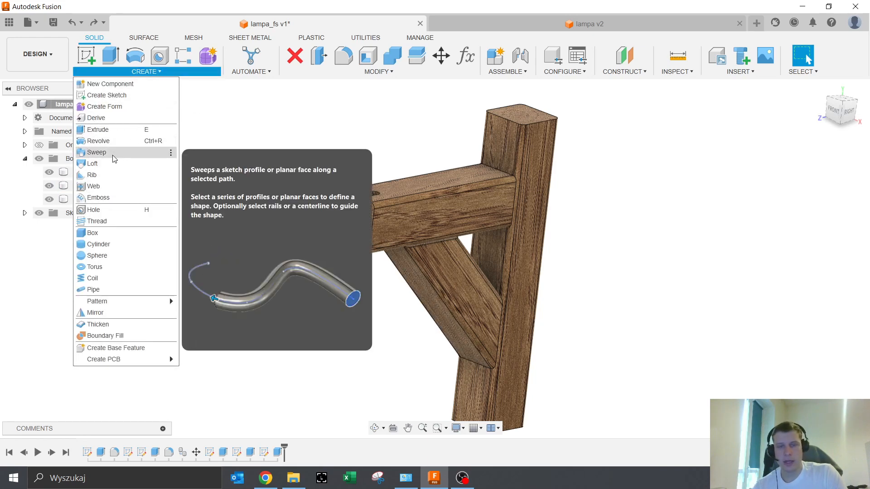
left_click(307, 132)
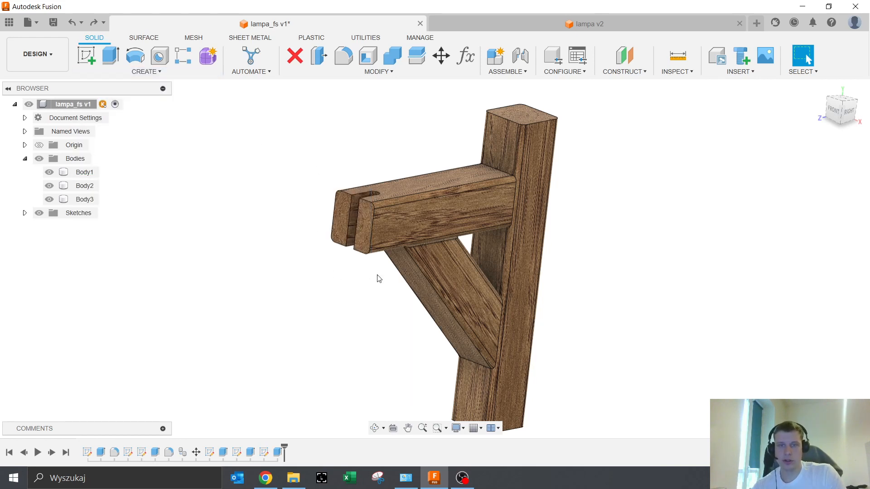
left_click(453, 311)
- Measure the rounded end edge of the slot in the horizontal beam
middle_click_drag(509, 336, 391, 271, "shift")
scroll(382, 151, "up", 5)
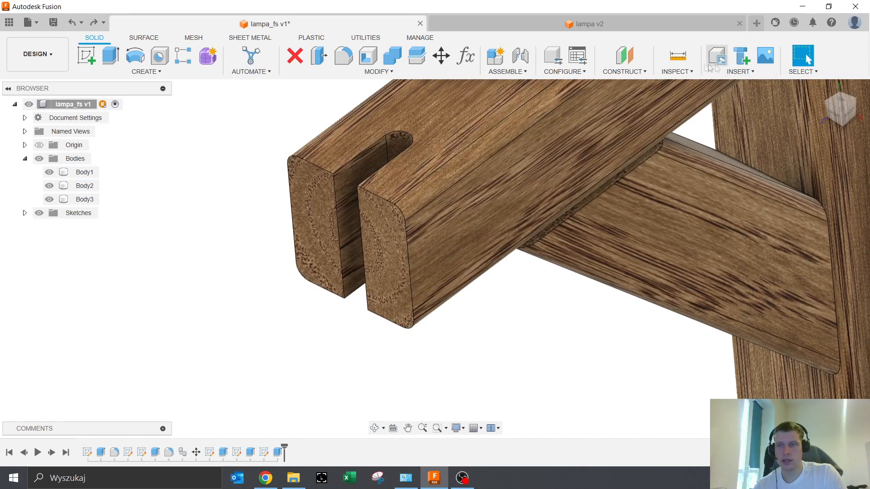
left_click(690, 62)
left_click(412, 132)
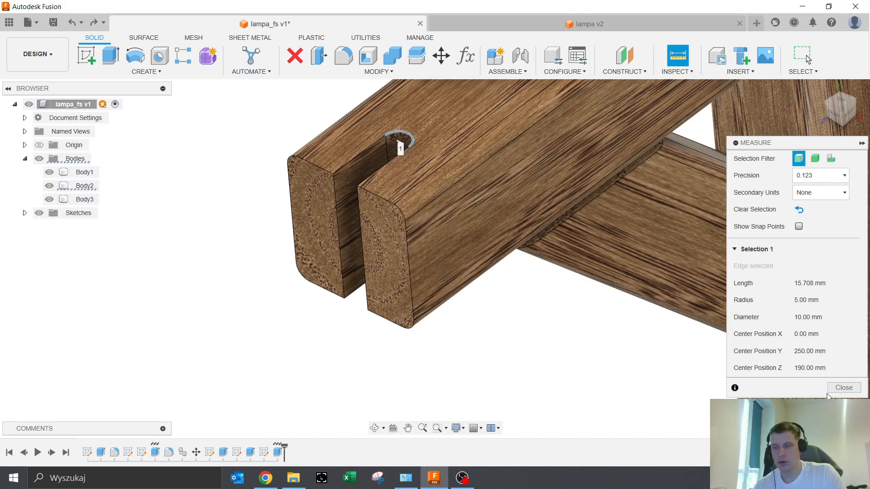
left_click(843, 387)
- Create a construction plane offset 5 mm outward from the underside of the slotted horizontal beam
middle_click_drag(521, 362, 517, 259, "shift")
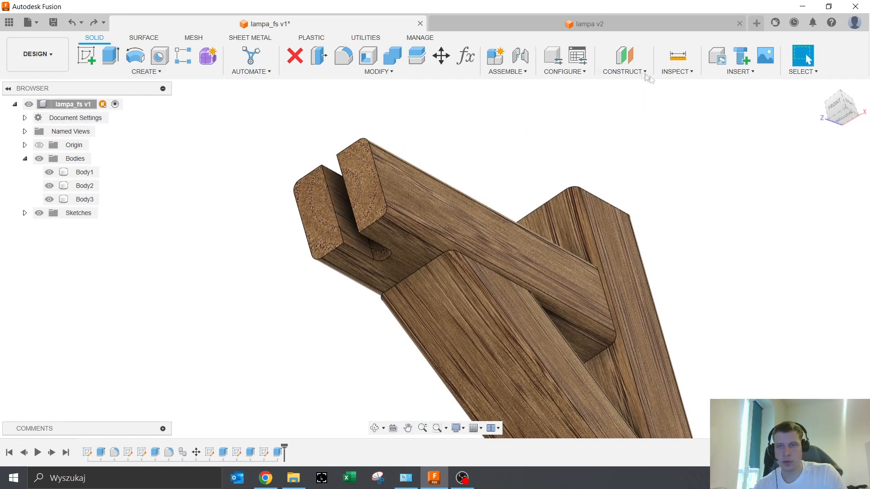
left_click(632, 51)
left_click(400, 248)
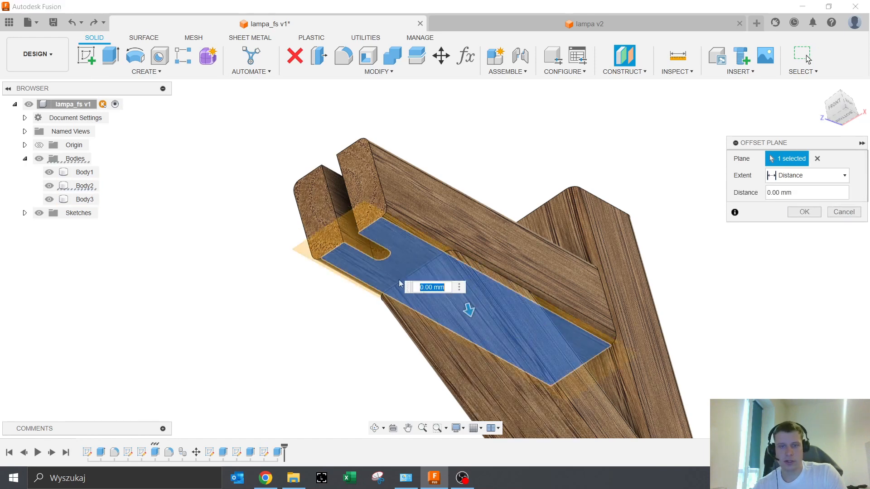
left_click_drag(468, 308, 473, 326)
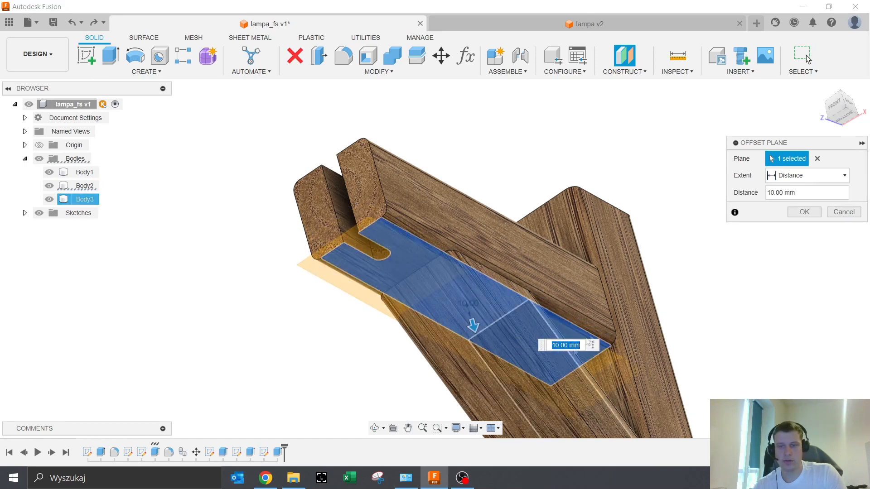
type("5")
key("Return")
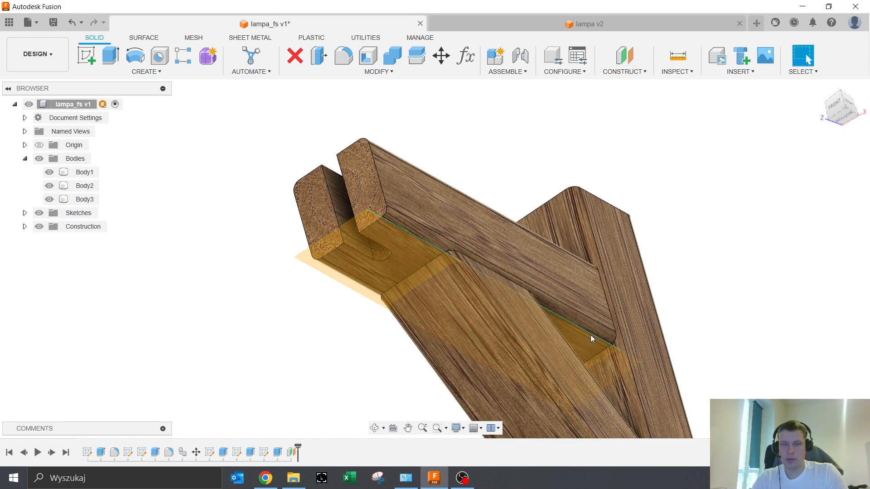
- Start a sketch on the offset plane below the beam and project the slot's rounded end arc into it
scroll(431, 257, "up", 3)
mouse_move(431, 257)
middle_mouse_down("shift")
mouse_move(471, 251)
mouse_move(449, 258)
middle_mouse_up("shift")
mouse_move(443, 294)
middle_mouse_down("shift")
mouse_move(428, 288)
mouse_move(441, 253)
mouse_move(429, 249)
middle_mouse_up("shift")
left_click(87, 57)
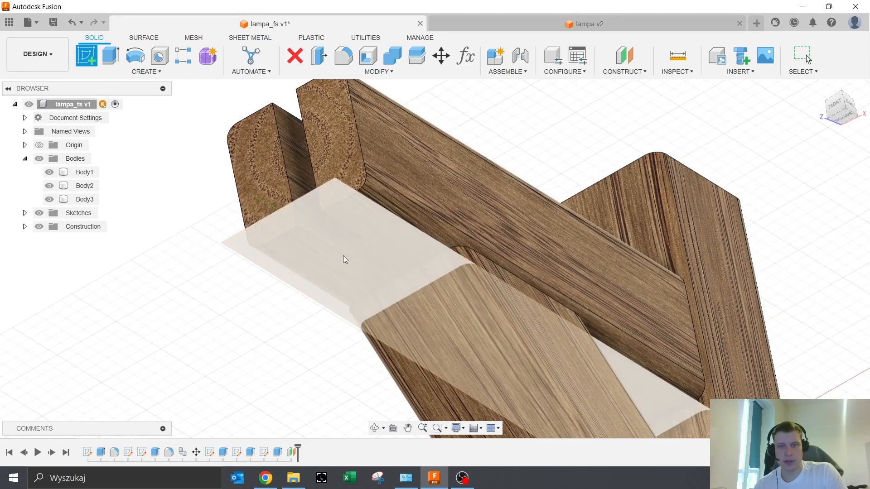
left_click(343, 256)
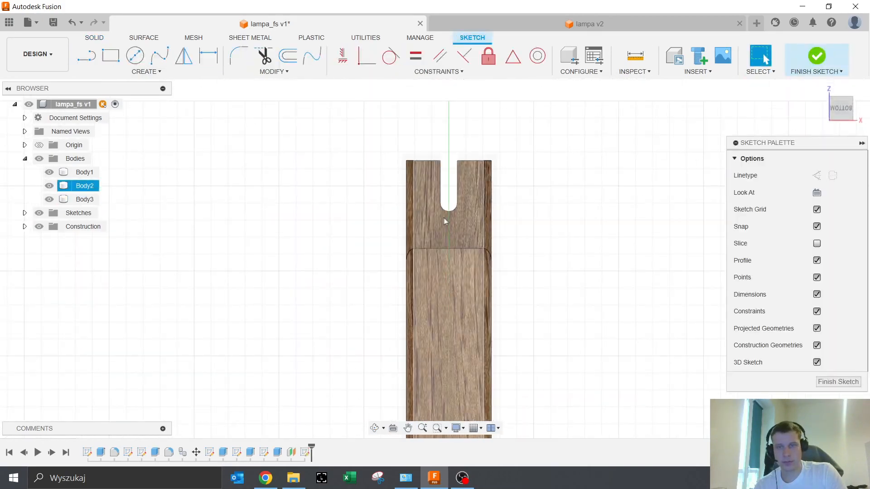
scroll(453, 190, "up", 5)
key("p")
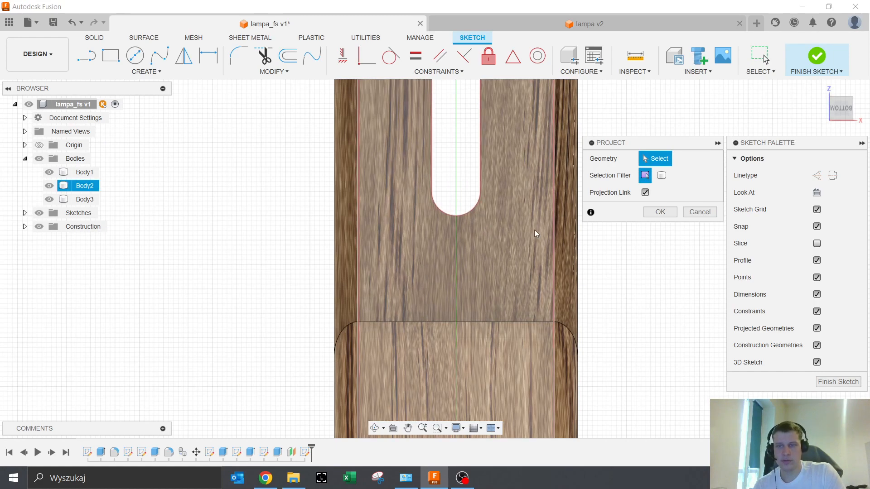
left_click(471, 210)
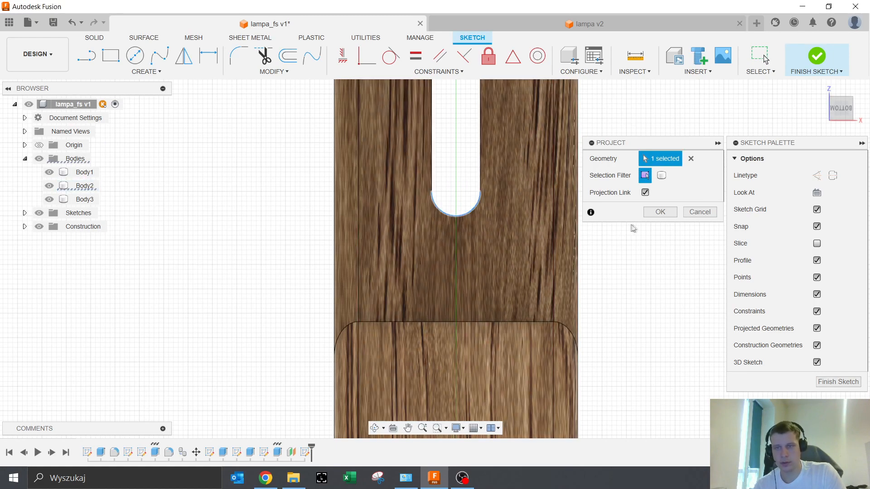
left_click(660, 211)
key("ctrl")
key("ctrl")
key("ctrl")
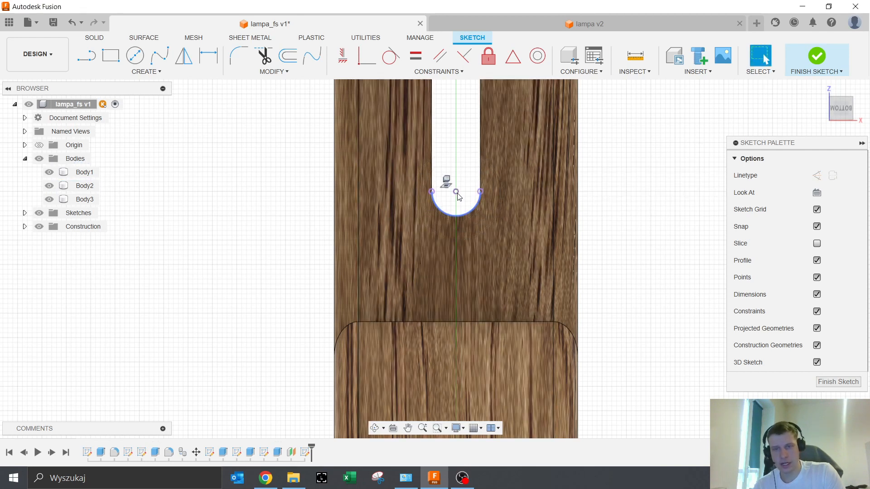
- Draw a circle centred on the projected slot arc and passing through its endpoint, and finish the sketch
left_click(134, 56)
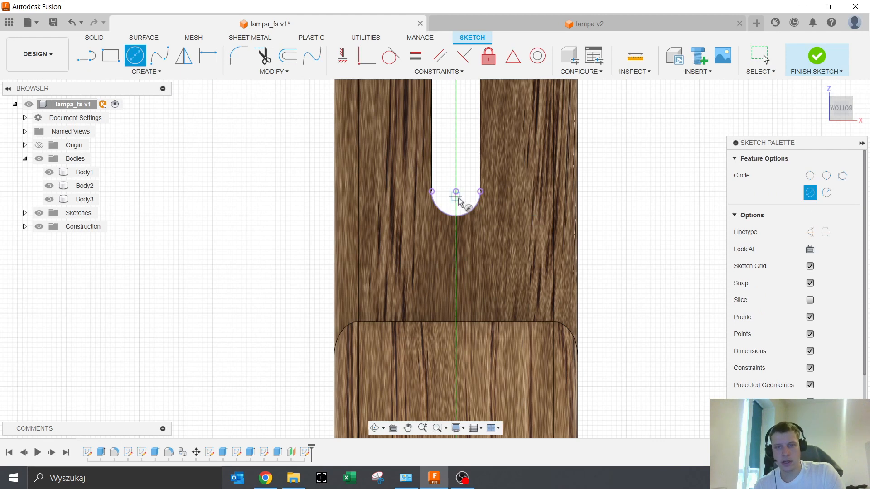
left_click(481, 192)
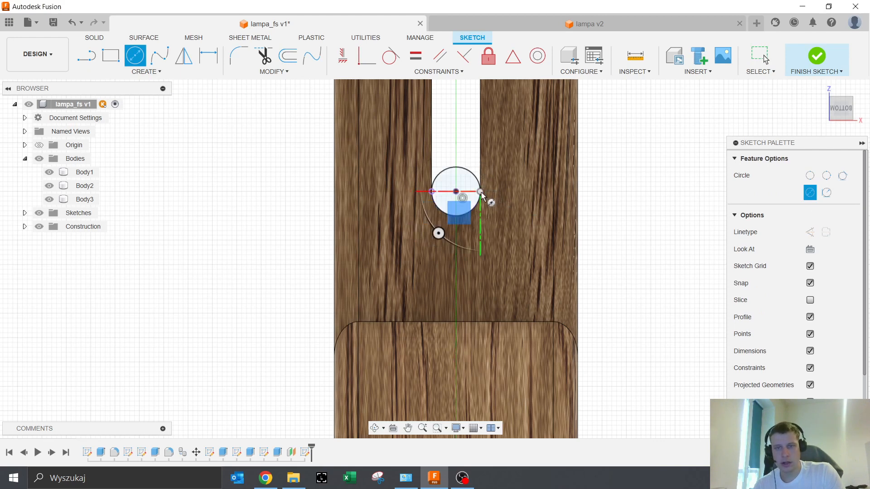
left_click(832, 425)
scroll(589, 221, "down", 5)
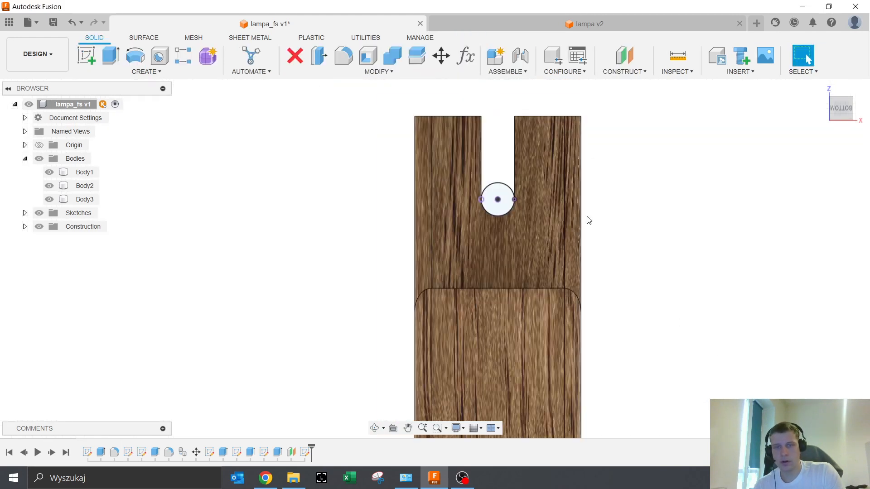
- Offset the horizontal beam's outer faces by 5 mm as a new surface body, with chain selection enabled
mouse_move(610, 208)
middle_mouse_down("shift")
mouse_move(594, 286)
mouse_move(553, 246)
middle_mouse_up("shift")
middle_click_drag(535, 311, 369, 276)
middle_click_drag(697, 156, 680, 190, "shift")
middle_click_drag(677, 189, 672, 171)
middle_click_drag(671, 171, 553, 222, "shift")
left_click(397, 206)
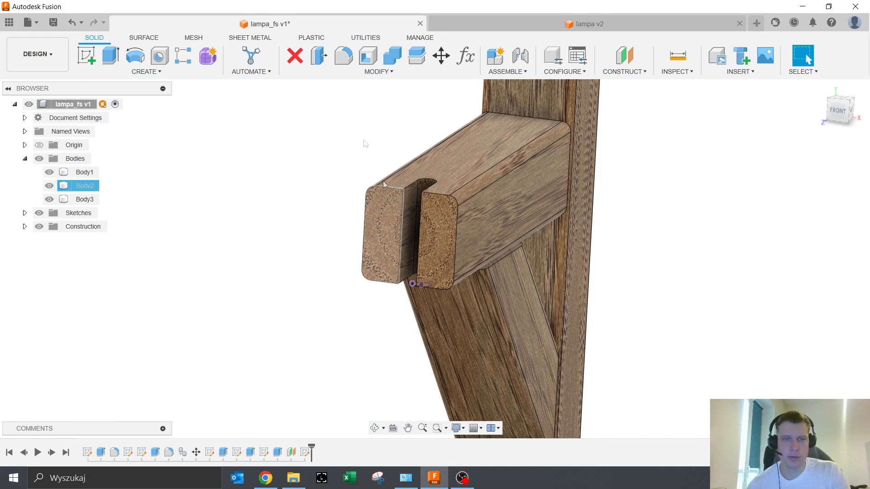
left_click(144, 38)
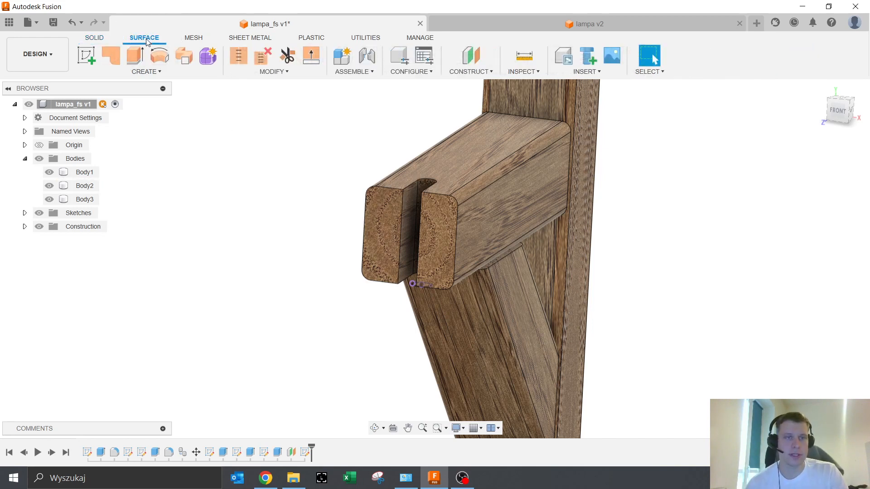
left_click(145, 72)
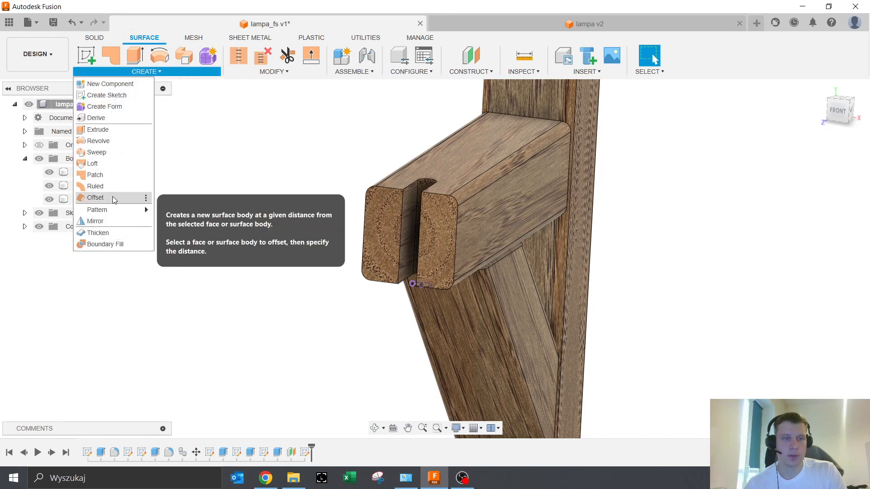
left_click(113, 200)
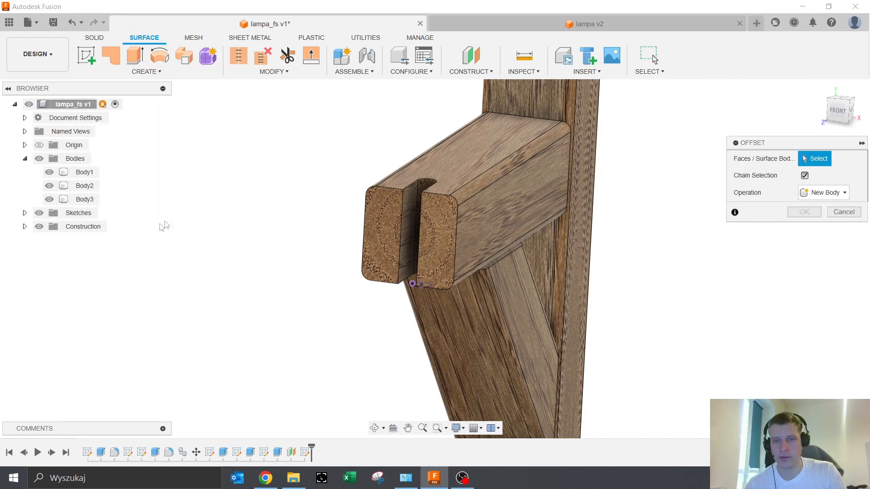
left_click(442, 134)
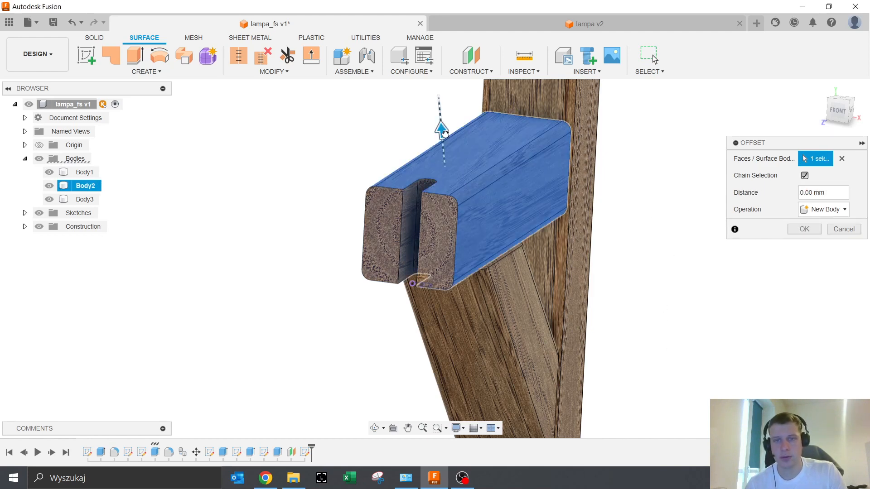
left_click_drag(444, 132, 441, 115)
type("5")
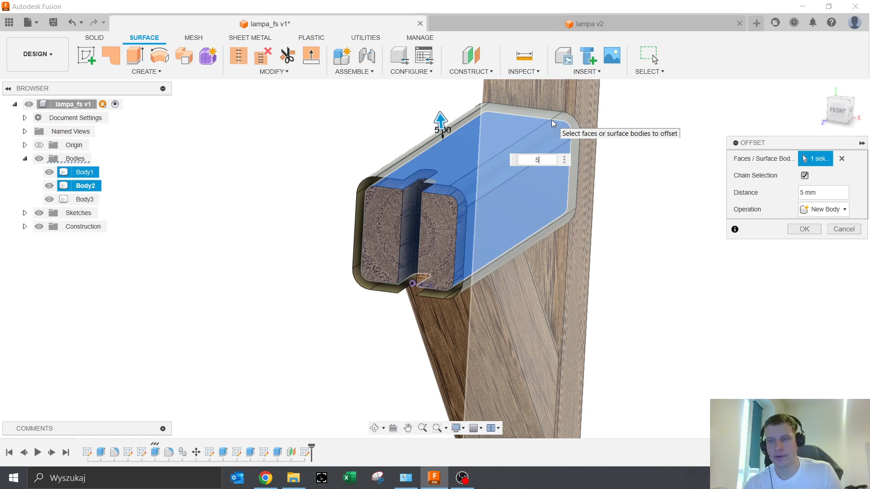
left_click(553, 122)
left_click(804, 229)
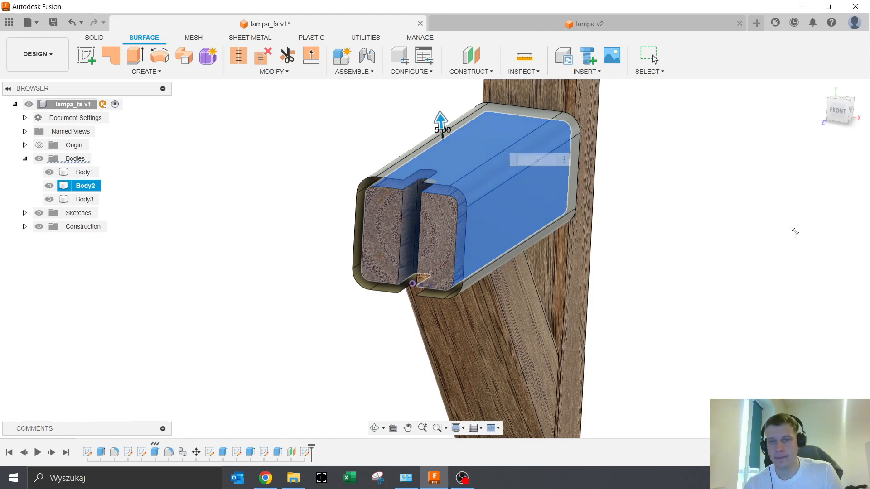
- Start a new sketch on the top face of the offset surface around the beam
mouse_move(679, 236)
middle_mouse_down("shift")
mouse_move(699, 239)
mouse_move(666, 243)
middle_mouse_up("shift")
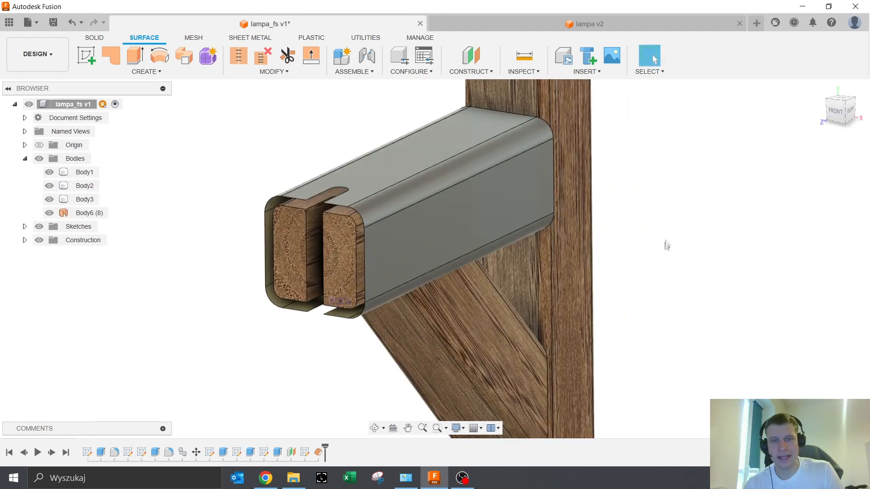
left_click(86, 56)
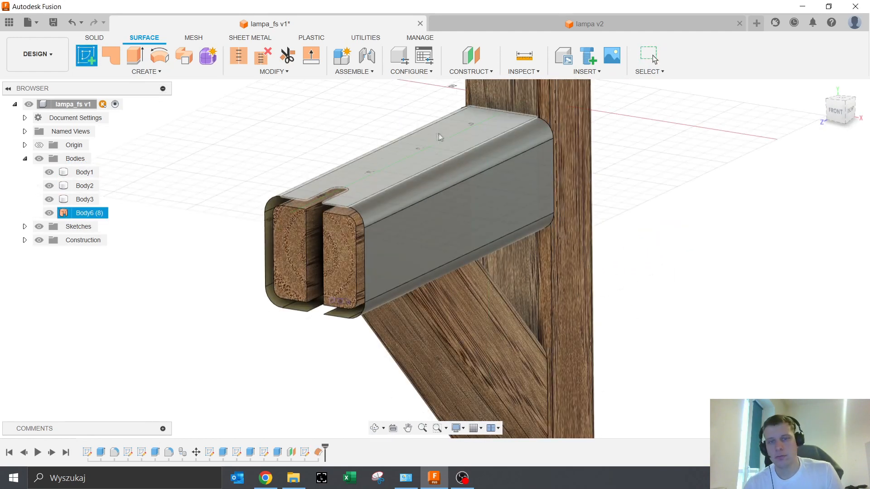
left_click(384, 170)
scroll(524, 301, "down", 3)
mouse_move(524, 300)
middle_mouse_down("shift")
mouse_move(512, 248)
mouse_move(482, 247)
mouse_move(483, 202)
mouse_move(488, 215)
middle_mouse_up("shift")
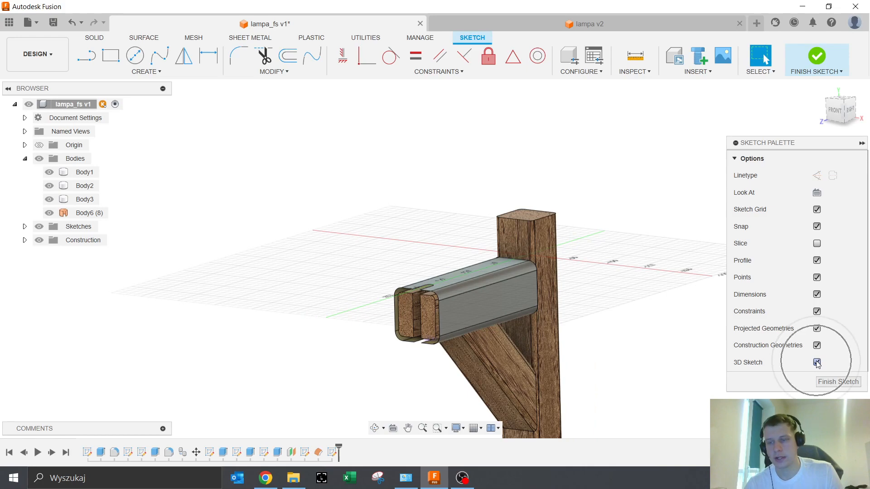
- Include the offset surface's long straight edges around the horizontal beam in the 3D sketch using Include 3D Geometry
scroll(398, 289, "up", 5)
middle_click_drag(398, 289, 290, 221)
middle_click_drag(326, 233, 424, 313, "shift")
left_click(146, 72)
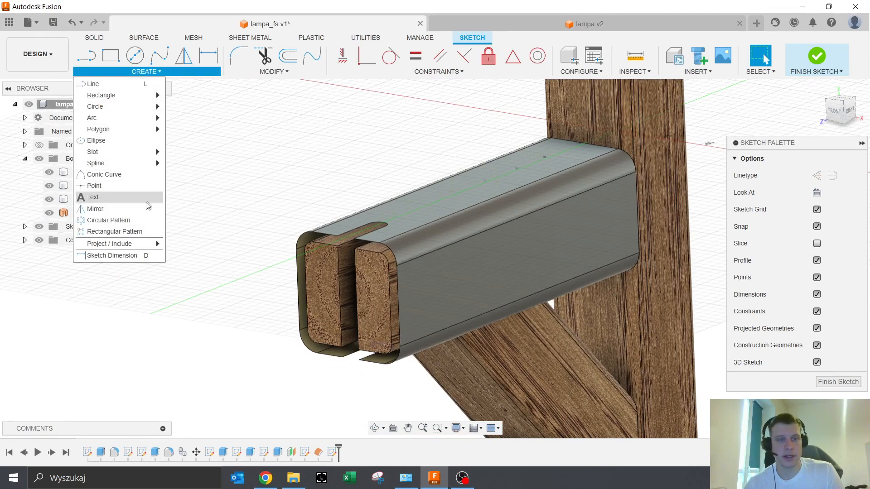
mouse_move(136, 243)
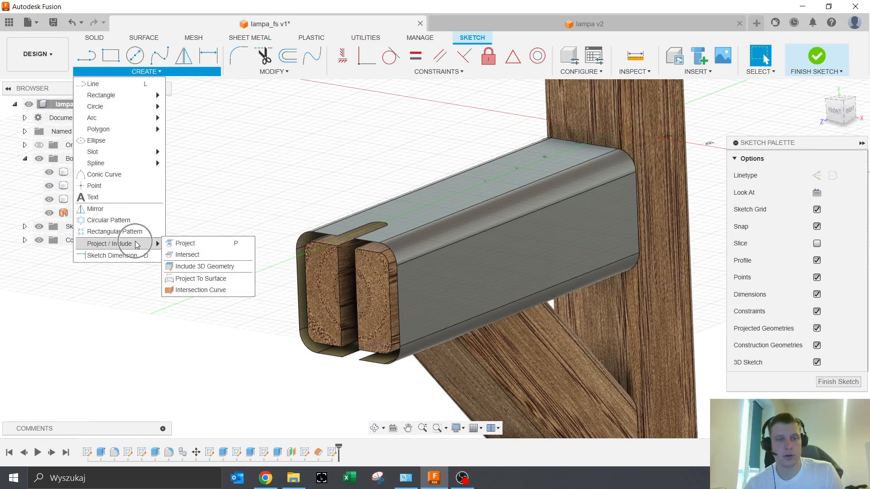
left_click(209, 270)
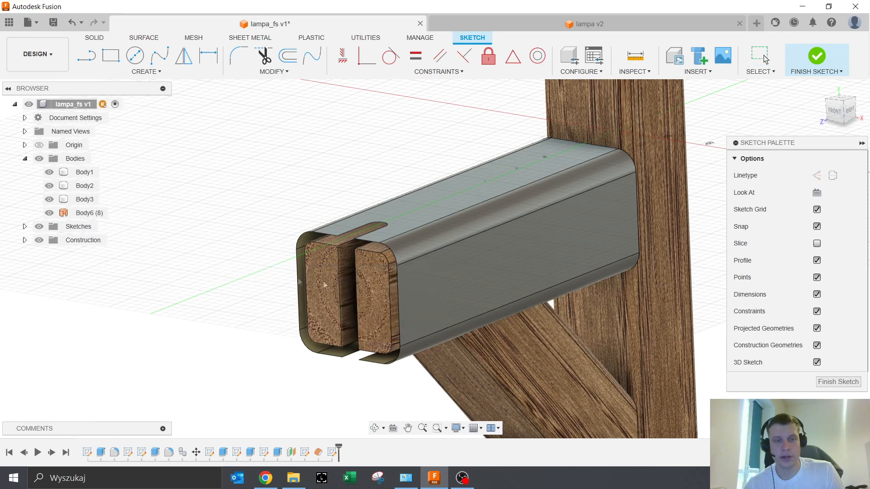
left_click(419, 234)
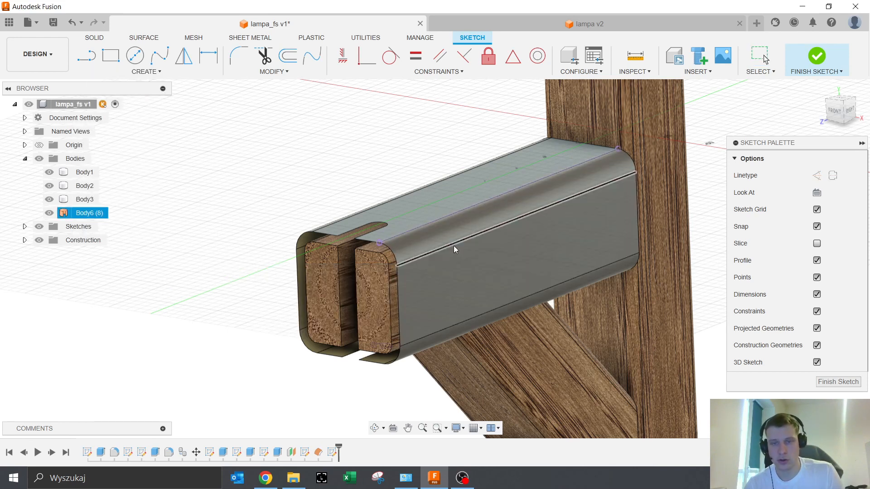
left_click(509, 350)
middle_click_drag(509, 350, 403, 272, "shift")
left_click(409, 230)
left_click(409, 162)
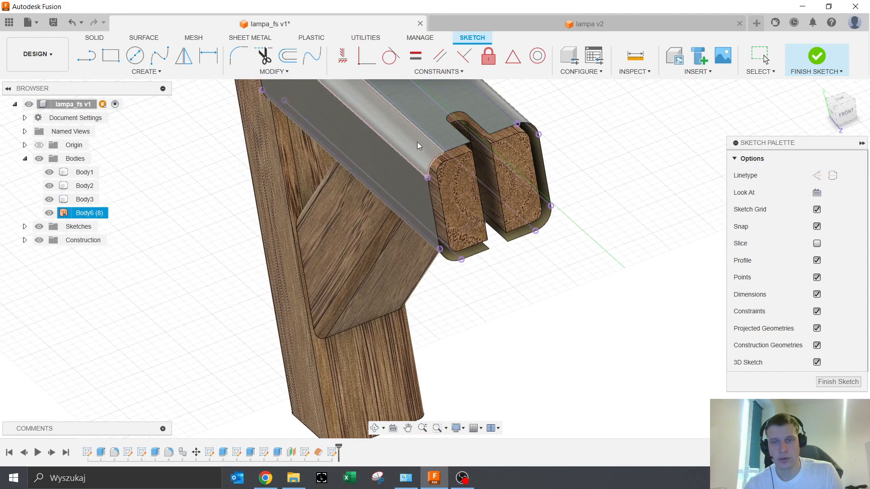
left_click(424, 140)
- Include the rounded end arcs of the upper slot from both the offset surface and the wooden beam as 3D geometry
middle_click_drag(573, 360, 518, 324, "shift")
scroll(510, 201, "up", 5)
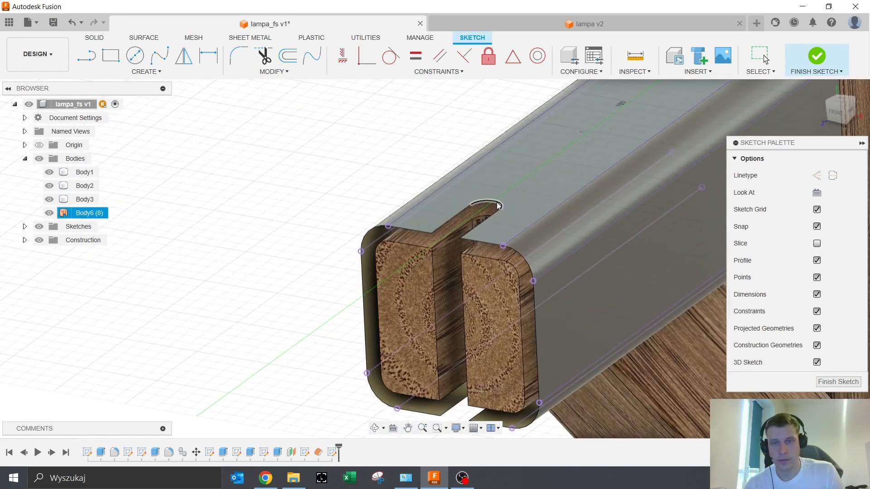
left_click(498, 206)
scroll(500, 213, "up", 3)
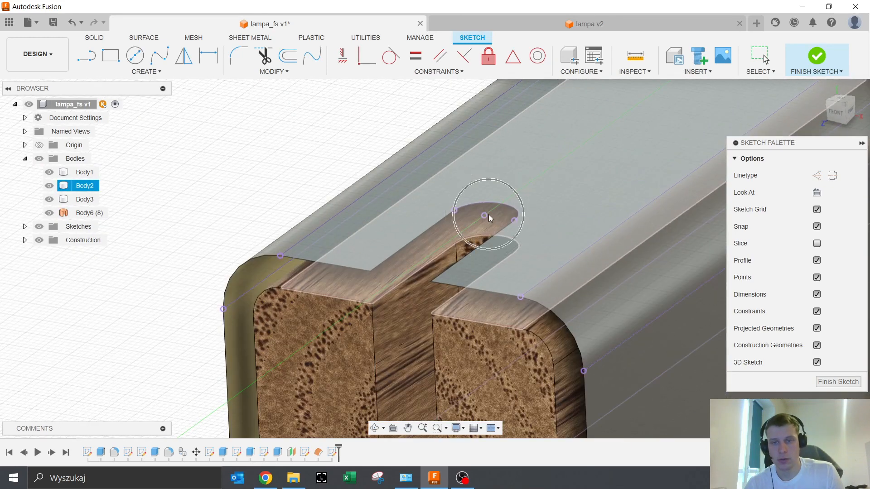
middle_click_drag(491, 233, 526, 230, "shift")
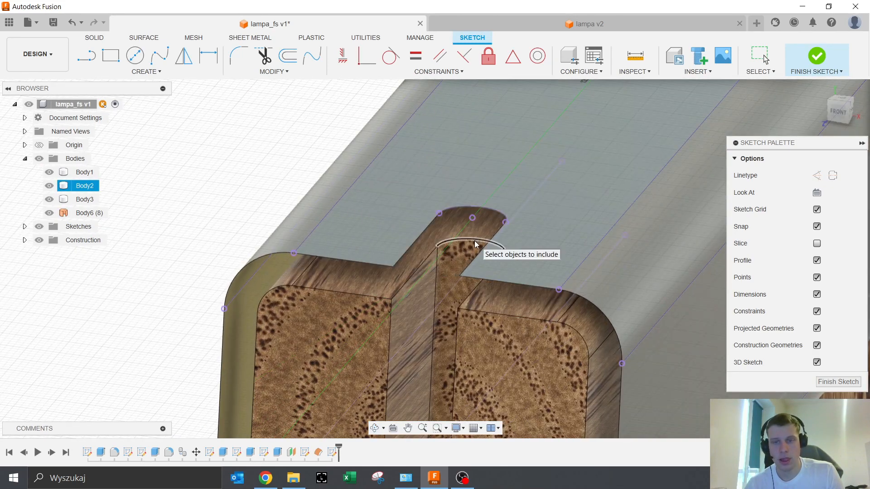
left_click(454, 279)
scroll(453, 195, "down", 5)
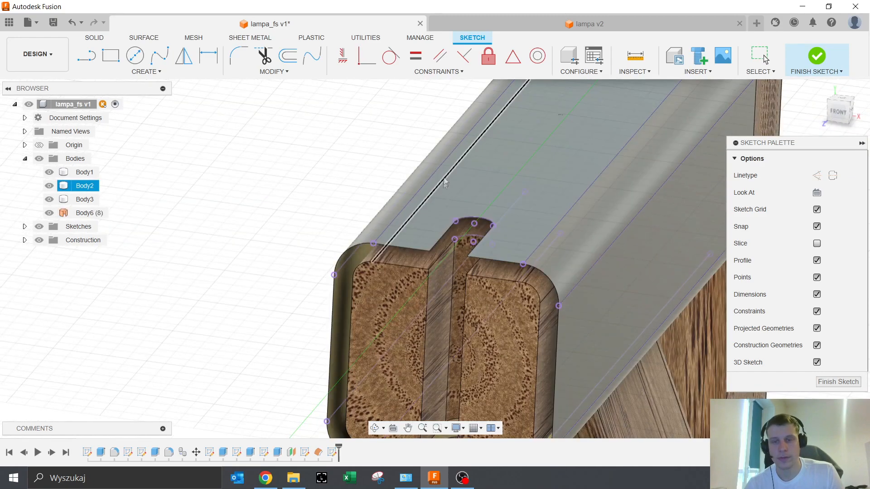
middle_click_drag(534, 258, 450, 225)
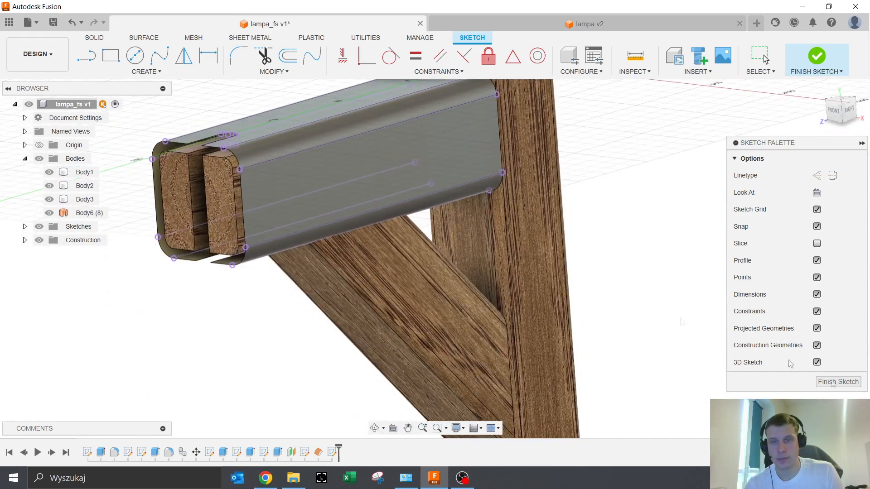
- Hide the vertical post (Body1) and the horizontal beam (Body2)
scroll(542, 331, "down", 3)
middle_click_drag(542, 331, 598, 350, "shift")
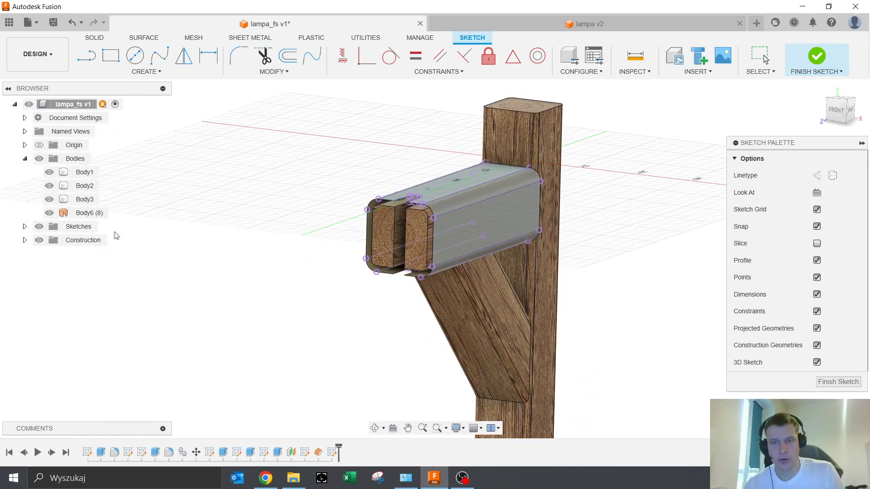
left_click(49, 172)
middle_click_drag(399, 363, 403, 331, "shift")
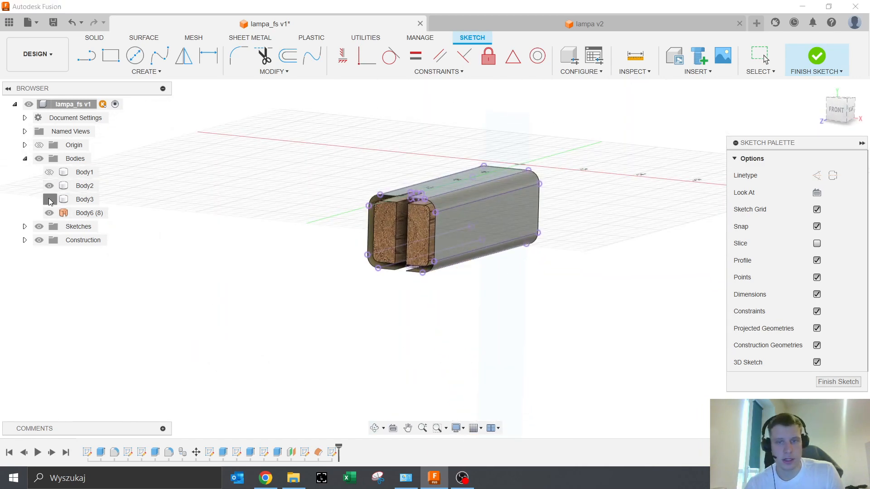
middle_click_drag(420, 308, 419, 260, "shift")
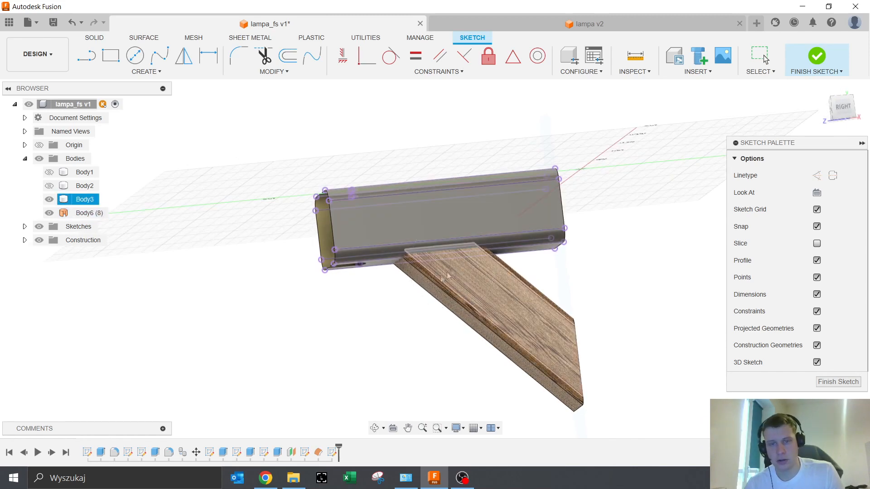
middle_click_drag(387, 285, 402, 262, "shift")
scroll(402, 294, "up", 3)
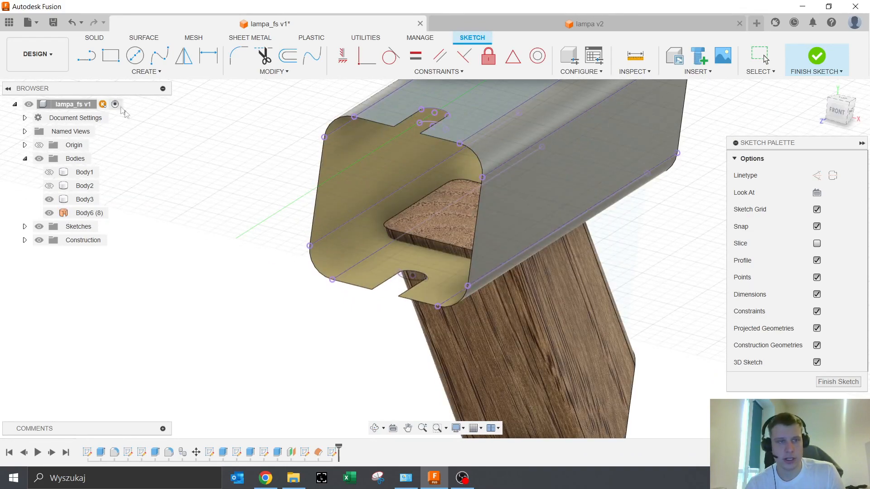
- Draw a line from the lower slot circle's centre up to the centre of the included beam slot arc
middle_click_drag(326, 314, 315, 387, "shift")
middle_click_drag(376, 376, 379, 384, "shift")
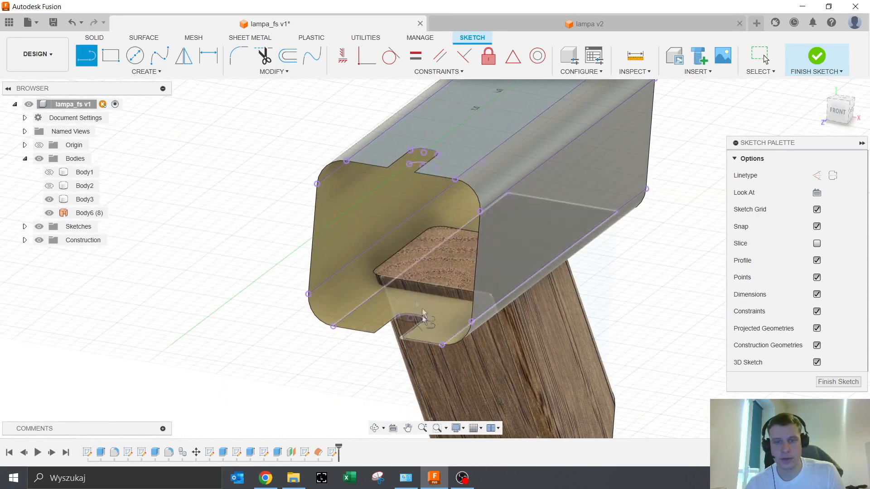
scroll(408, 358, "up", 5)
left_click(412, 336)
scroll(434, 309, "down", 5)
scroll(414, 249, "up", 3)
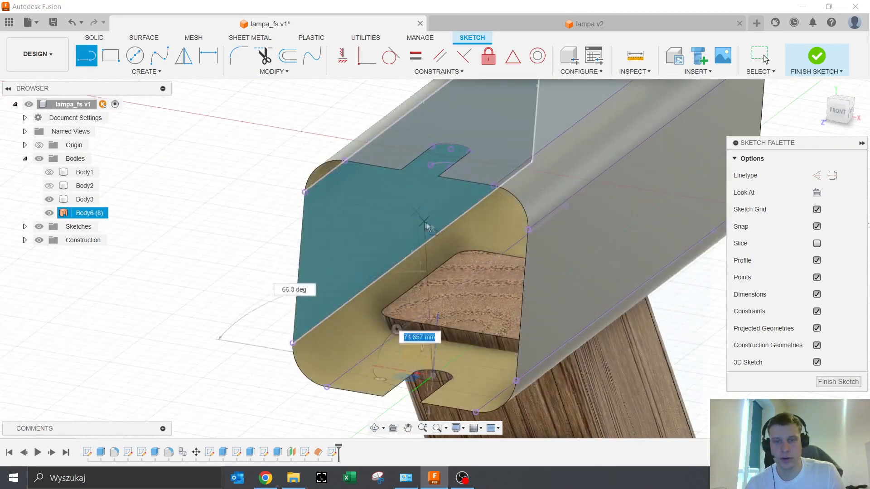
middle_click_drag(425, 224, 451, 241, "shift")
scroll(580, 259, "up", 4)
scroll(587, 251, "up", 1)
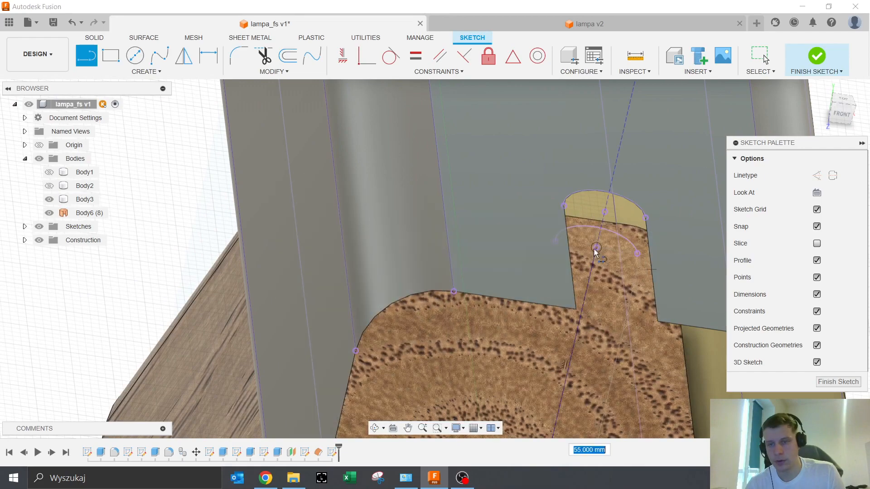
scroll(599, 263, "down", 4)
middle_click_drag(646, 351, 564, 341, "shift")
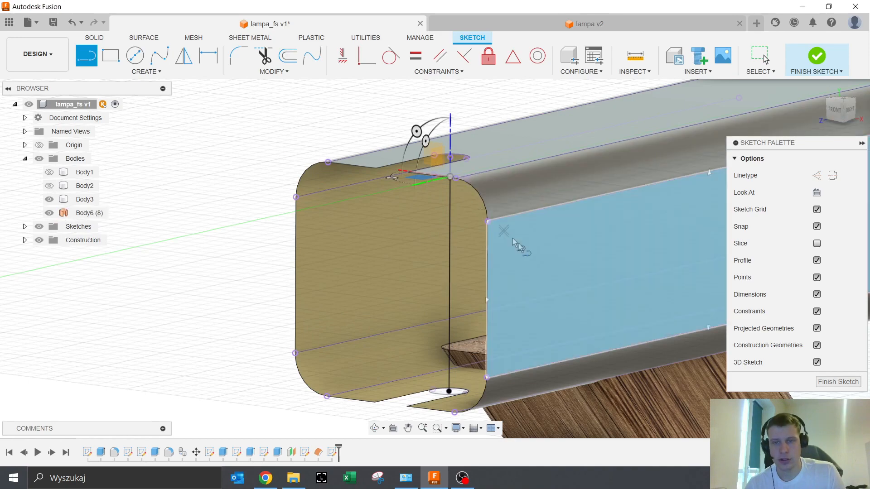
scroll(399, 278, "down", 3)
middle_click_drag(400, 277, 425, 284, "shift")
scroll(461, 222, "up", 3)
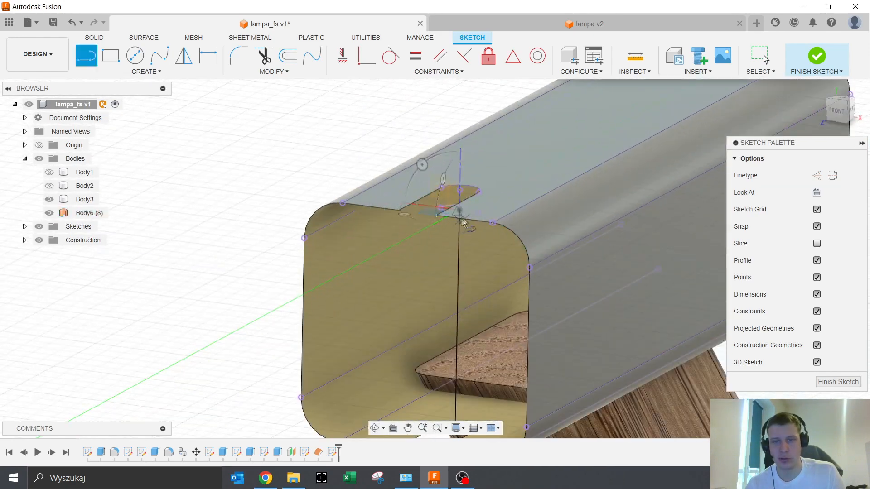
middle_click_drag(461, 222, 479, 229, "shift")
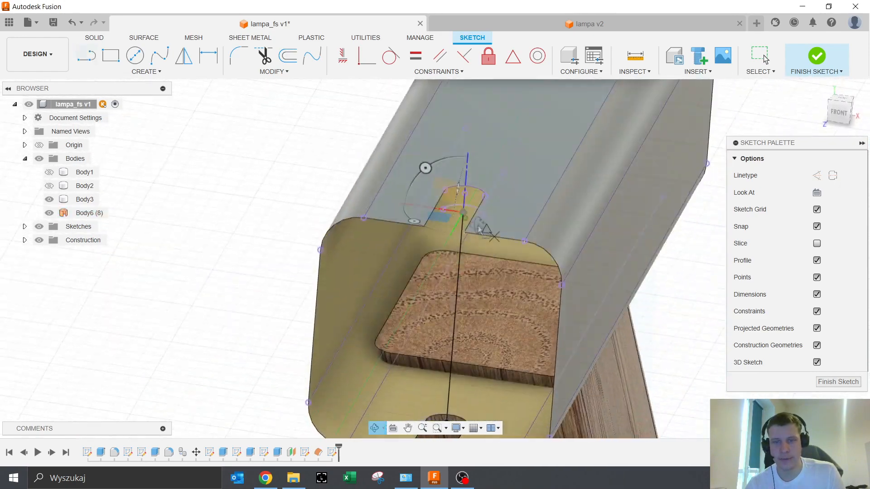
- Activate the sketch Point tool for placing points along the included edges, instead of the Fit Point Spline
left_click(162, 65)
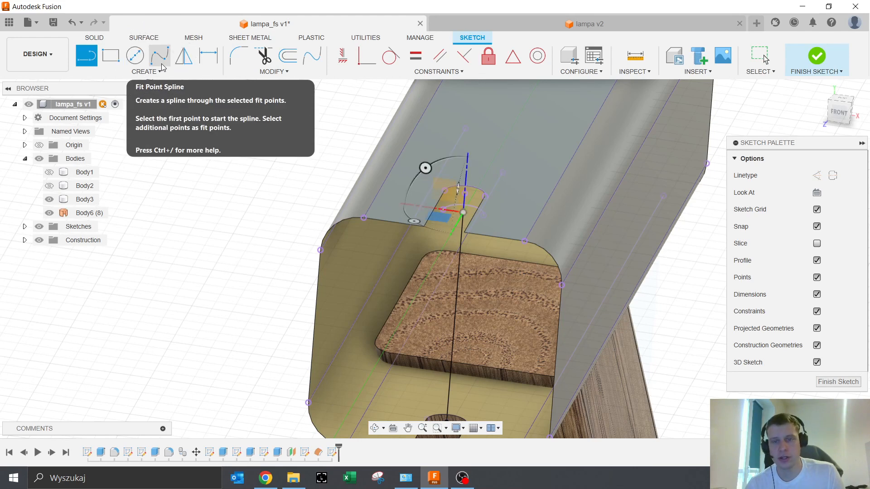
left_click(163, 64)
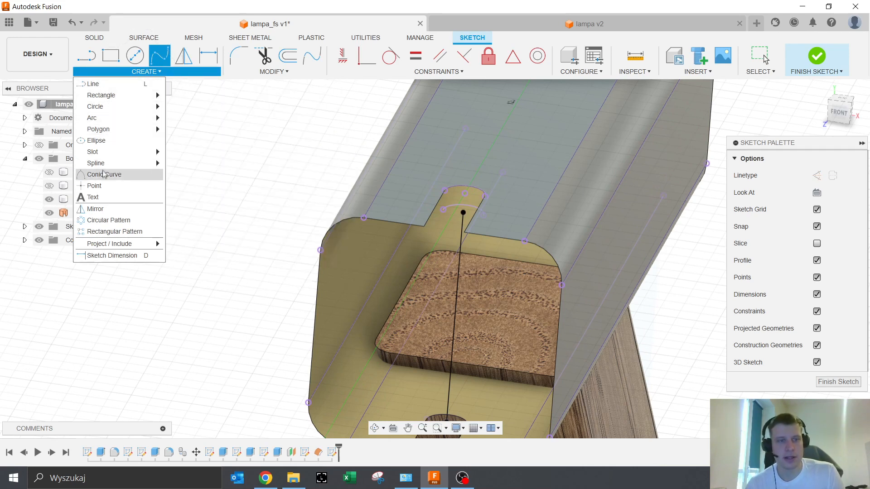
left_click(105, 186)
scroll(360, 177, "down", 5)
mouse_move(569, 206)
middle_mouse_down("shift")
mouse_move(580, 209)
mouse_move(553, 204)
mouse_move(765, 287)
middle_mouse_up("shift")
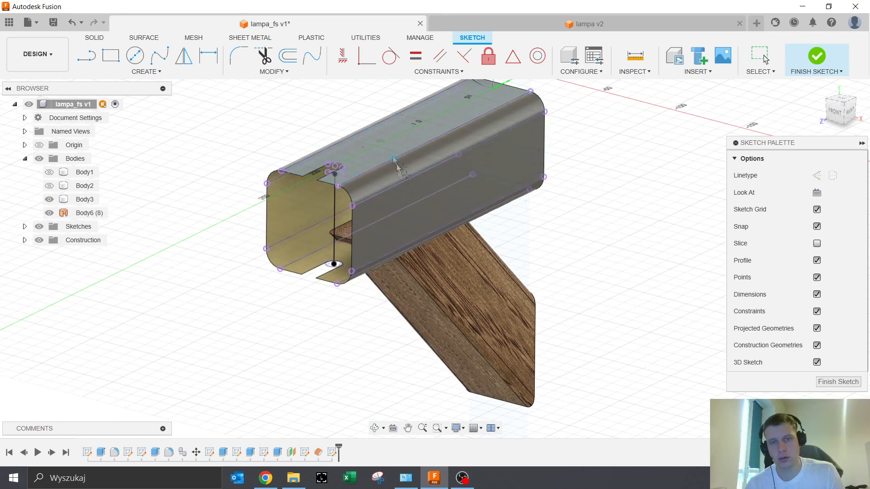
scroll(367, 180, "up", 5)
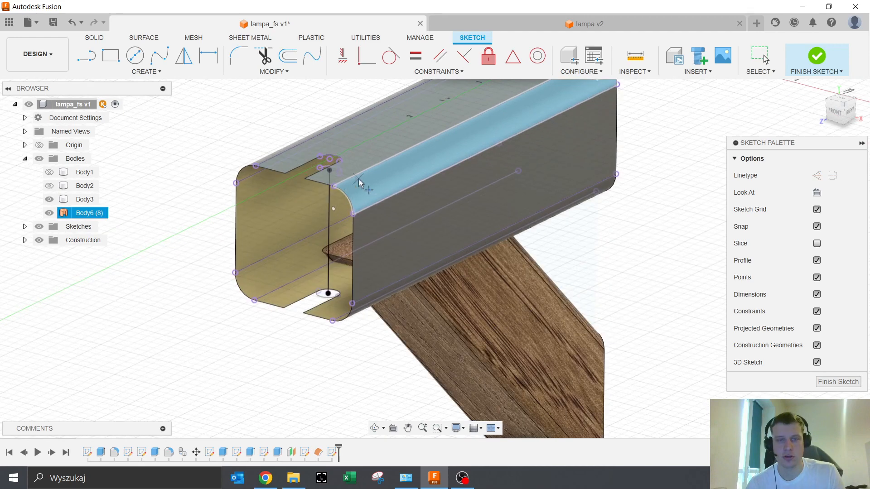
scroll(376, 180, "up", 5)
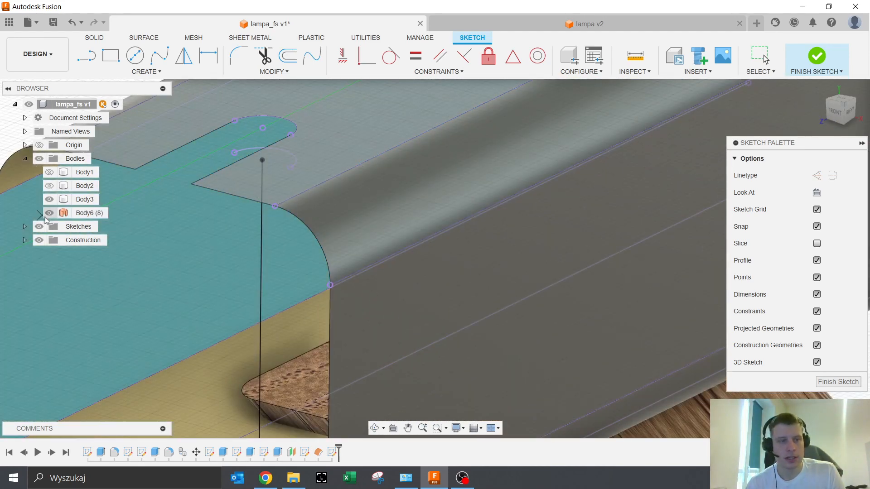
scroll(345, 170, "down", 2)
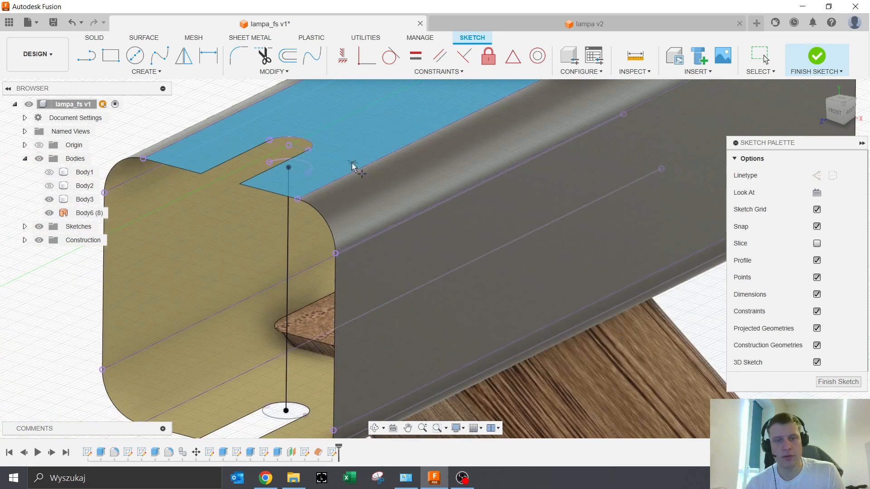
- Hide the offset surface body to examine the included edges and slot arcs, and show it again
left_click(49, 213)
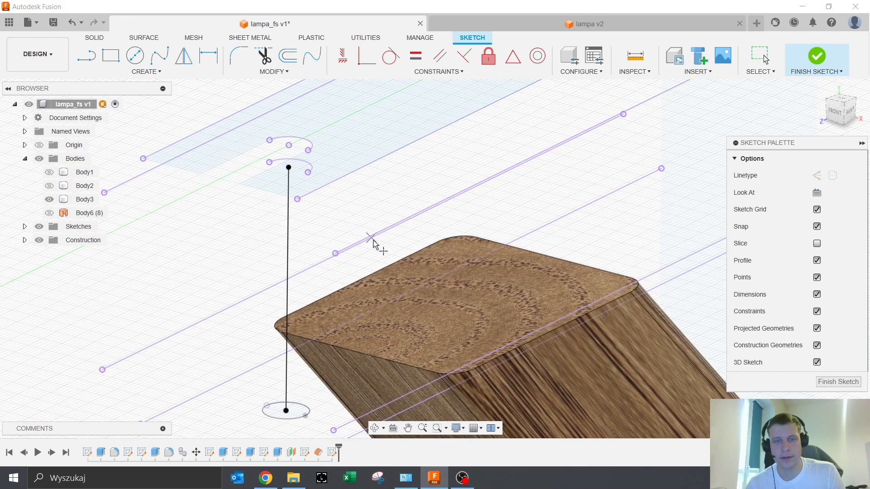
mouse_move(296, 222)
middle_mouse_down("shift")
mouse_move(412, 258)
mouse_move(336, 217)
mouse_move(378, 220)
middle_mouse_up("shift")
middle_click_drag(582, 229, 538, 269, "shift")
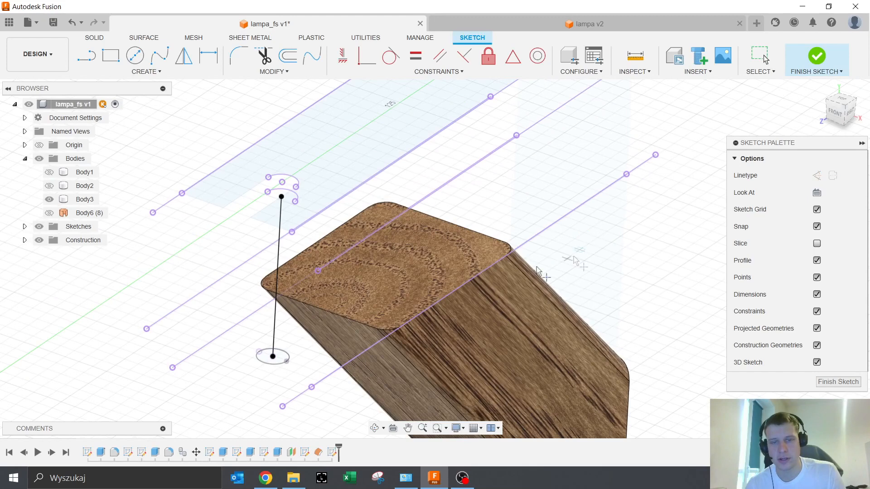
left_click(51, 214)
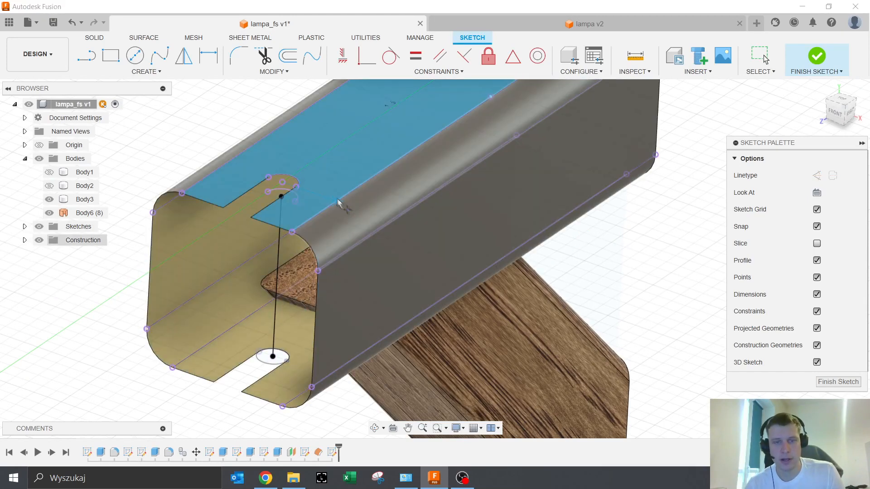
- Place sketch points on successive long edges of the offset surface, going down the right side and across the underside to the lower left corner
scroll(345, 201, "up", 5)
scroll(339, 204, "up", 2)
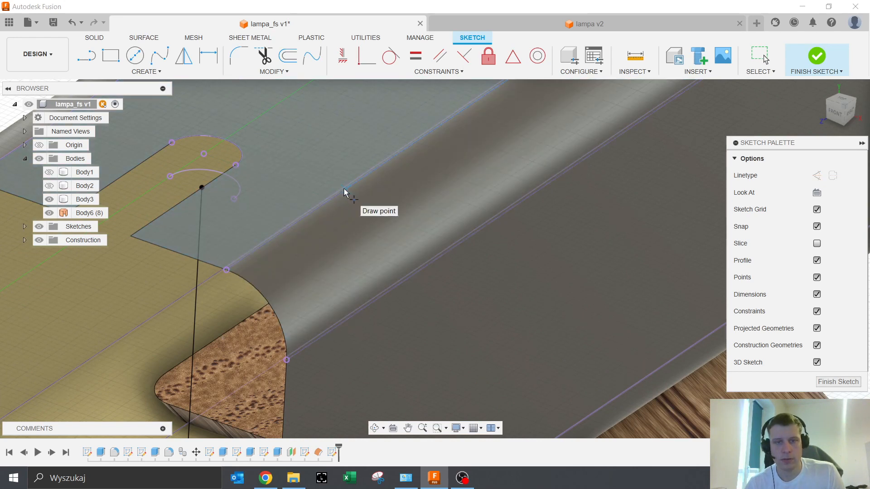
scroll(403, 277, "down", 3)
mouse_move(402, 312)
middle_mouse_down("shift")
mouse_move(385, 291)
mouse_move(392, 297)
mouse_move(408, 275)
mouse_move(343, 183)
mouse_move(350, 239)
mouse_move(356, 228)
mouse_move(377, 249)
mouse_move(371, 231)
mouse_move(352, 344)
mouse_move(355, 326)
mouse_move(419, 258)
mouse_move(392, 272)
middle_mouse_up("shift")
scroll(386, 263, "up", 5)
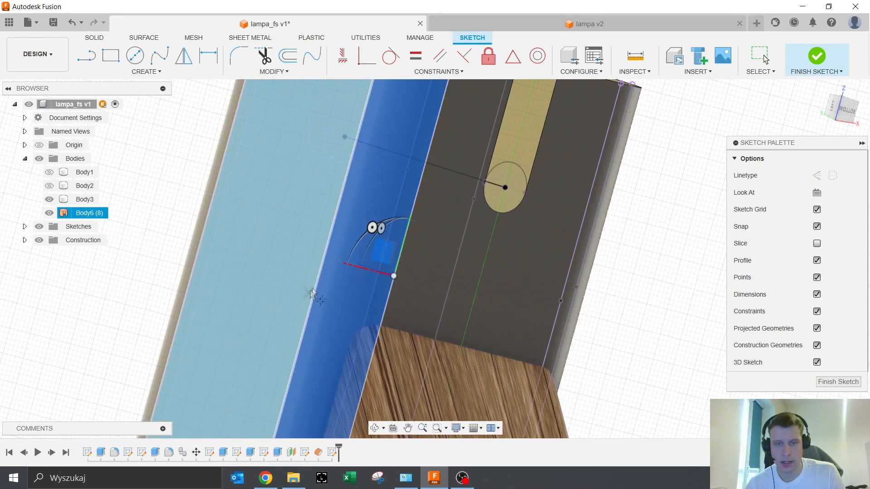
left_click(317, 271)
left_click(319, 268)
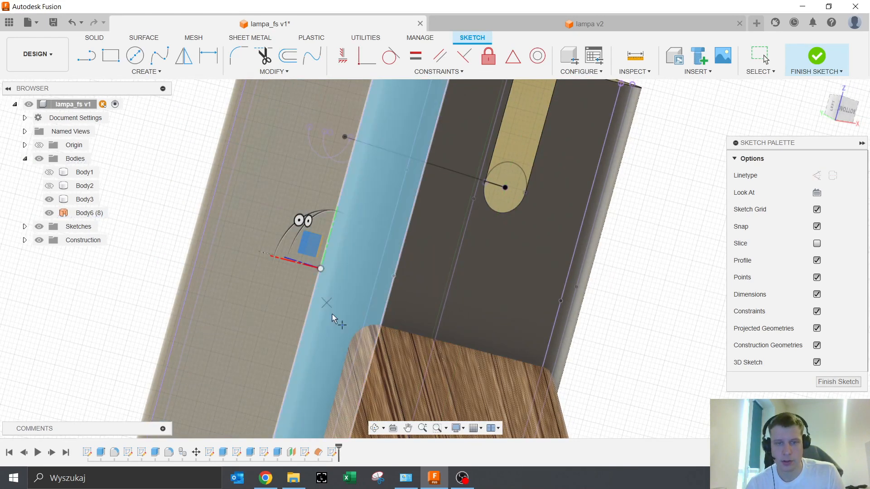
- Place a sketch point on the upper long edge of the offset surface's left side face
scroll(336, 322, "down", 5)
mouse_move(337, 326)
middle_mouse_down("shift")
mouse_move(343, 351)
mouse_move(361, 248)
mouse_move(359, 369)
mouse_move(327, 282)
mouse_move(297, 243)
middle_mouse_up("shift")
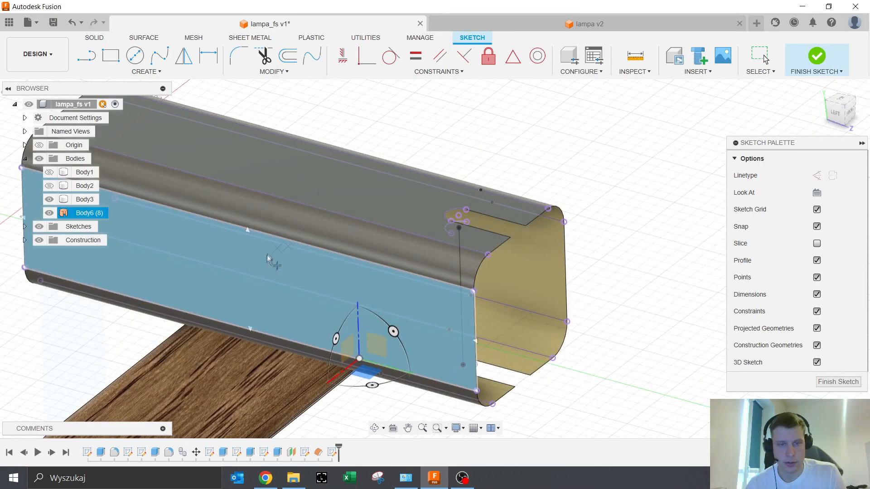
scroll(272, 258, "up", 3)
middle_click_drag(326, 239, 353, 289, "shift")
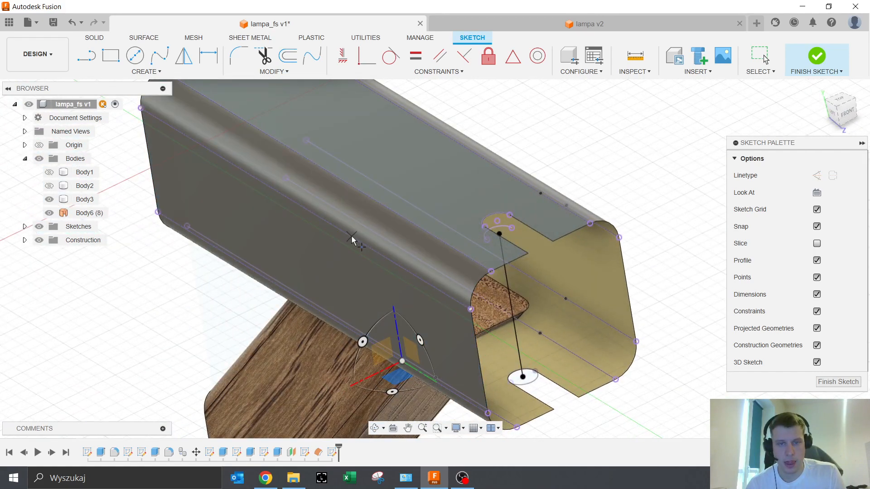
left_click(352, 236)
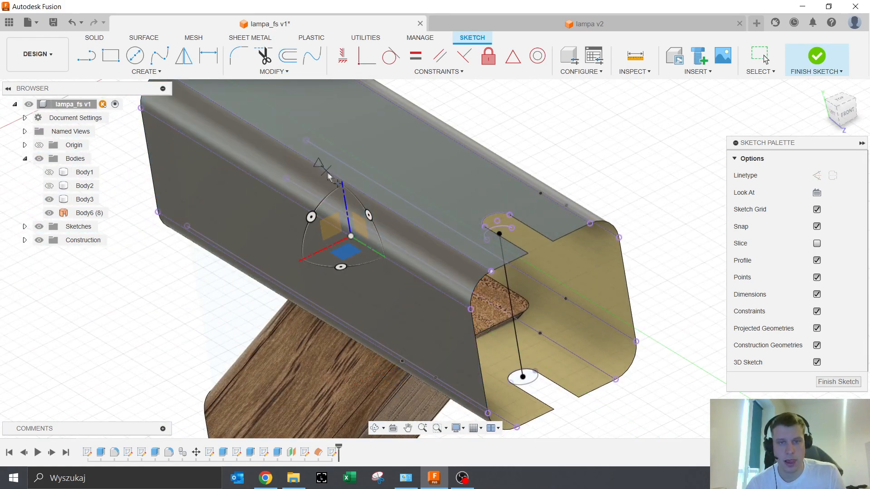
- Place sketch points on the left and right long edges of the offset surface's top face
scroll(346, 178, "up", 5)
left_click(350, 190)
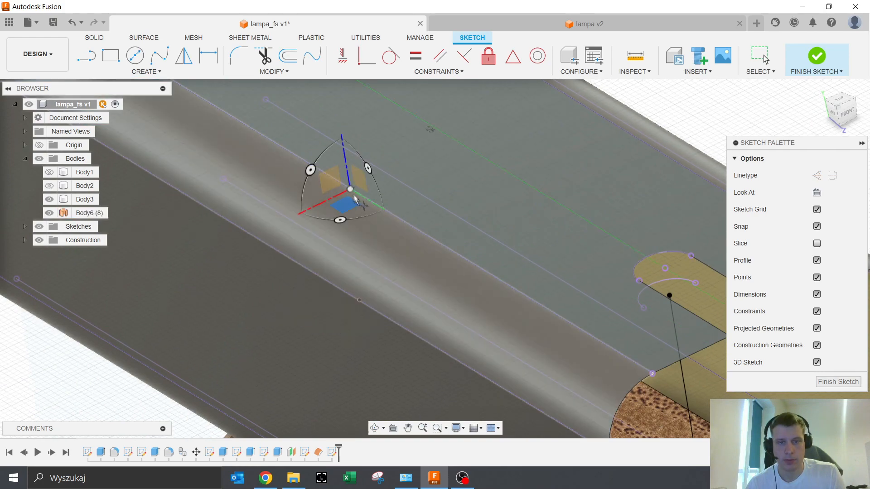
scroll(373, 182, "down", 6)
middle_click_drag(385, 174, 416, 113, "shift")
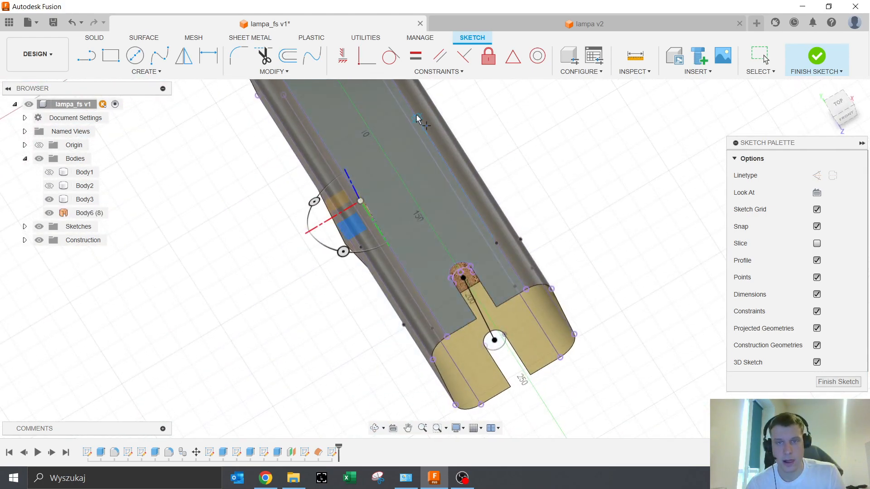
left_click(412, 112)
- Place sketch points on the upper and lower long edges of the offset surface's right side face
scroll(453, 117, "down", 3)
middle_click_drag(510, 137, 487, 176, "shift")
middle_click_drag(487, 176, 464, 204)
scroll(381, 232, "up", 5)
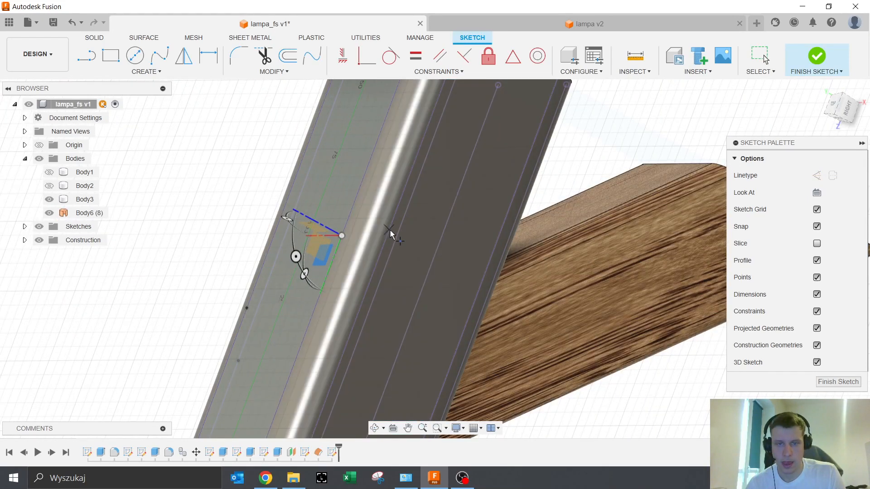
left_click(390, 230)
middle_click_drag(448, 232, 427, 204, "shift")
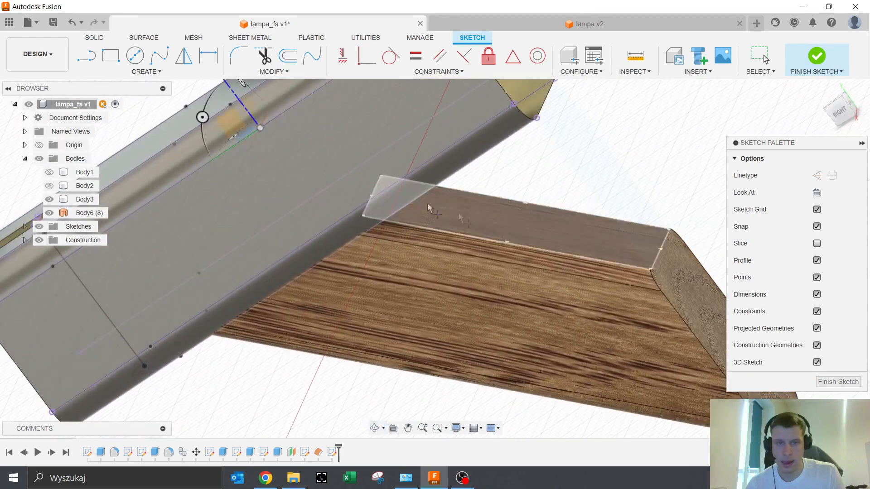
left_click(393, 183)
- Continue the sketch points across the underside and up the left side edges, ending at the midpoint of the top face's rear edge
middle_click_drag(470, 211, 407, 240, "shift")
scroll(407, 240, "up", 2)
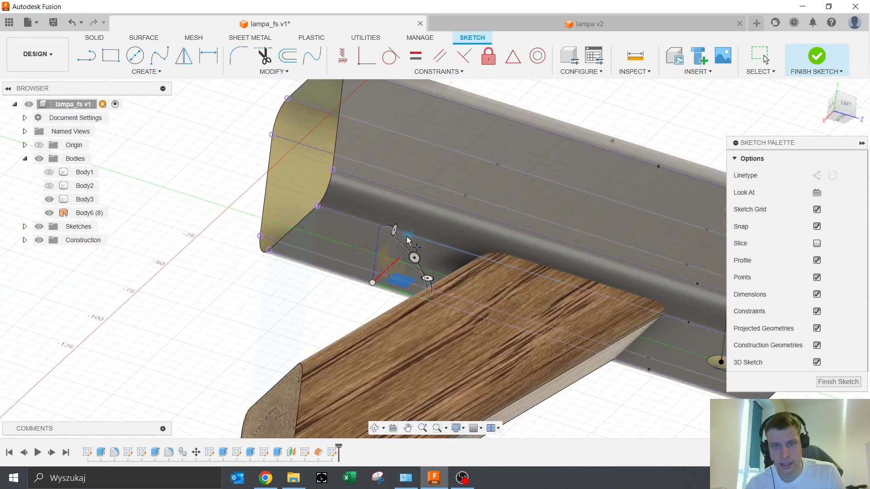
middle_click_drag(407, 238, 412, 127)
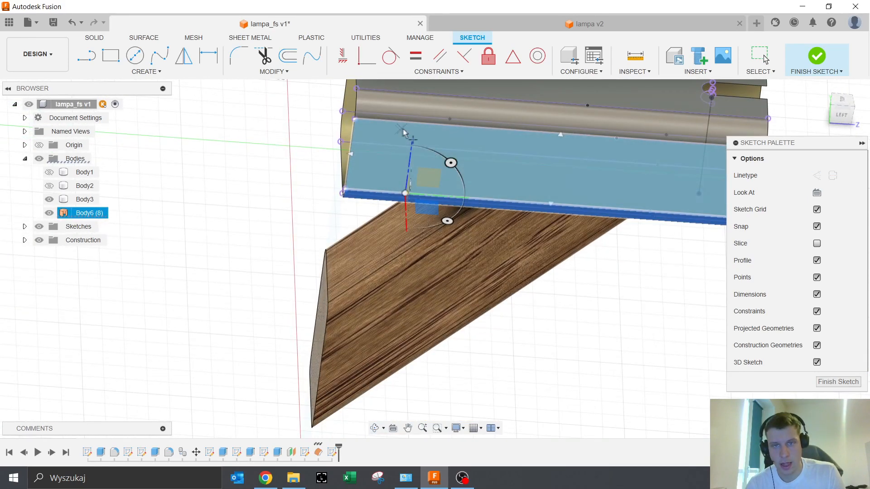
middle_click_drag(409, 122, 393, 200)
left_click(398, 195)
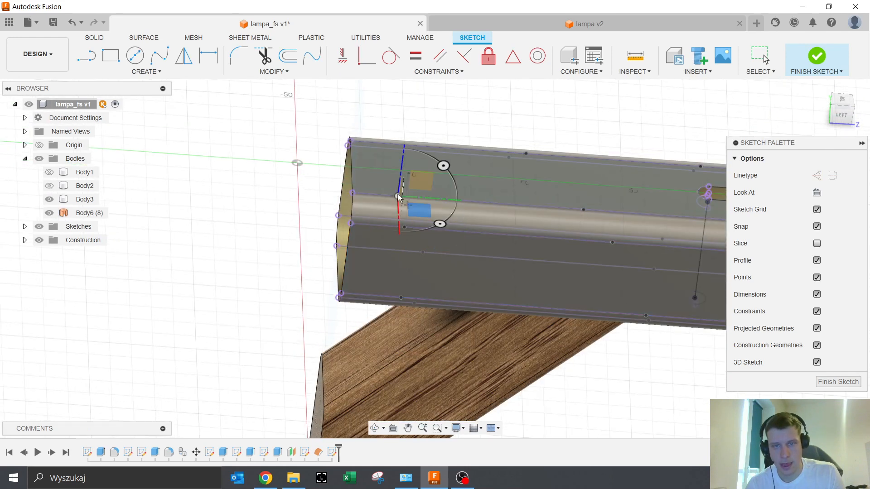
middle_click_drag(352, 167, 567, 334, "shift")
scroll(355, 167, "up", 3)
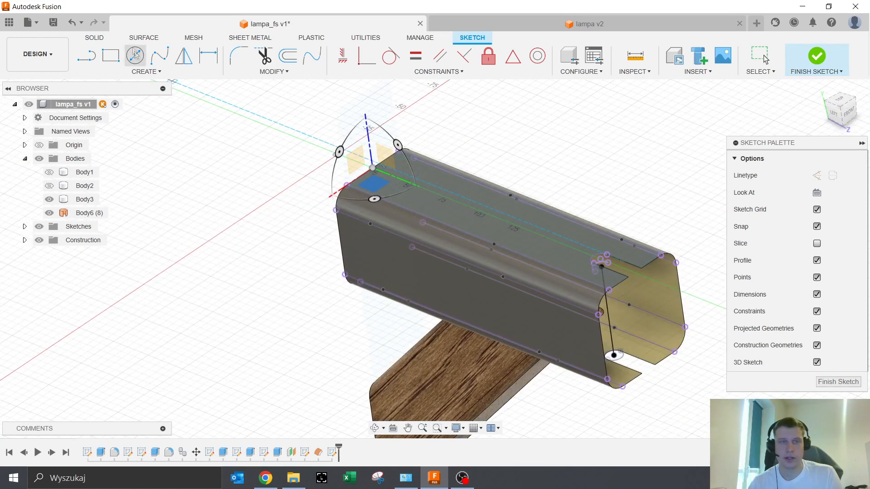
- Start a Fit Point Spline at the vertical line's upper end in the slot and run it through the points down the right side
middle_click_drag(666, 369, 473, 291, "shift")
scroll(499, 262, "up", 5)
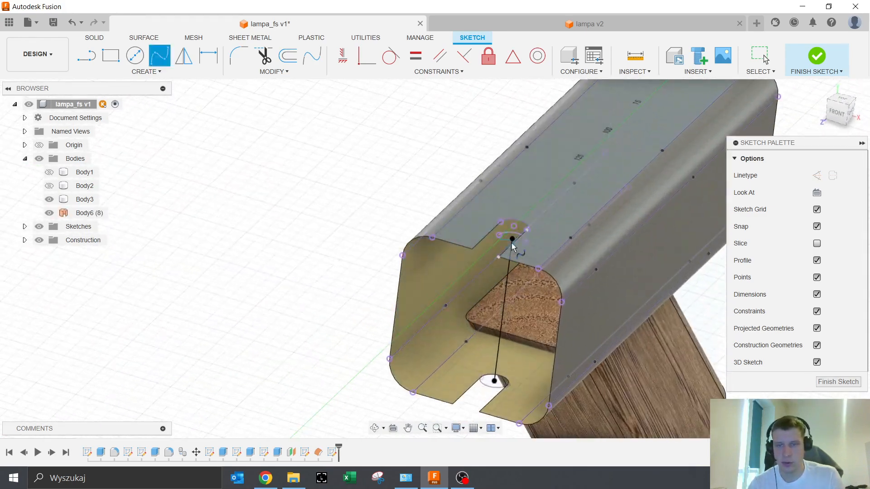
left_click(520, 224)
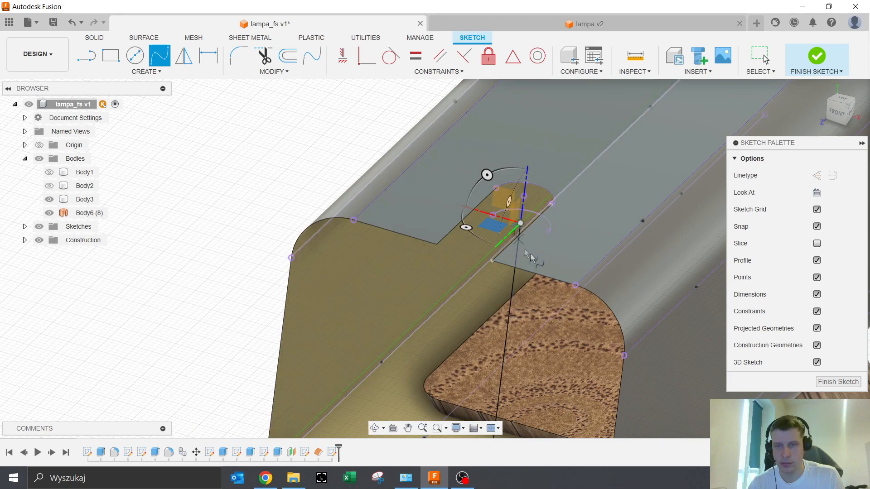
left_click(643, 224)
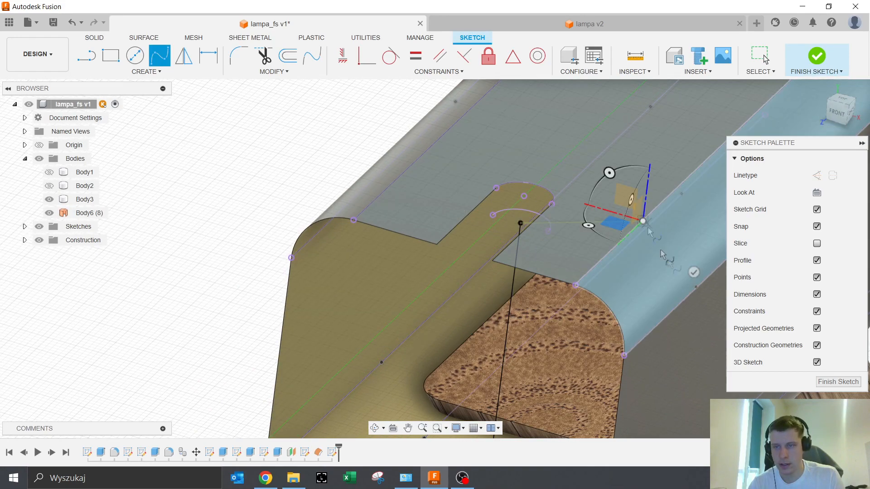
left_click(695, 289)
scroll(691, 299, "down", 2)
middle_click_drag(690, 305, 466, 236, "shift")
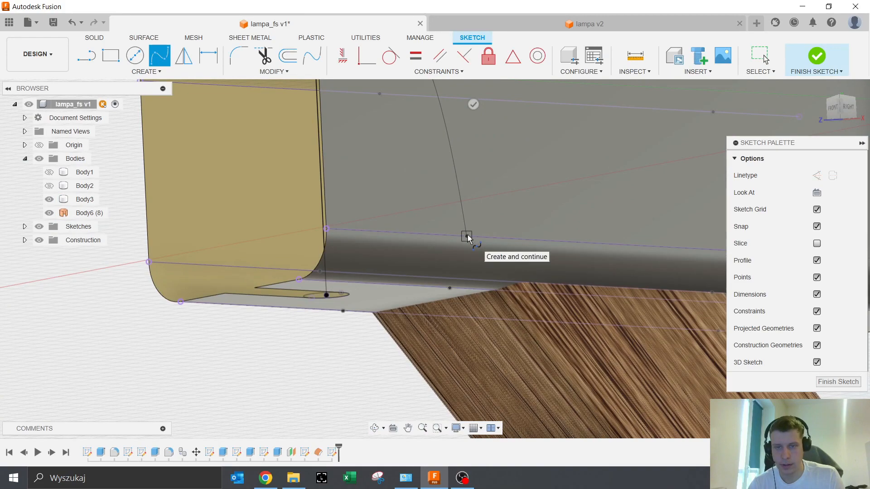
left_click(467, 236)
- Continue the spline through the points across the underside and up the left side to the top face
mouse_move(450, 289)
middle_mouse_down("shift")
mouse_move(417, 248)
mouse_move(493, 295)
middle_mouse_up("shift")
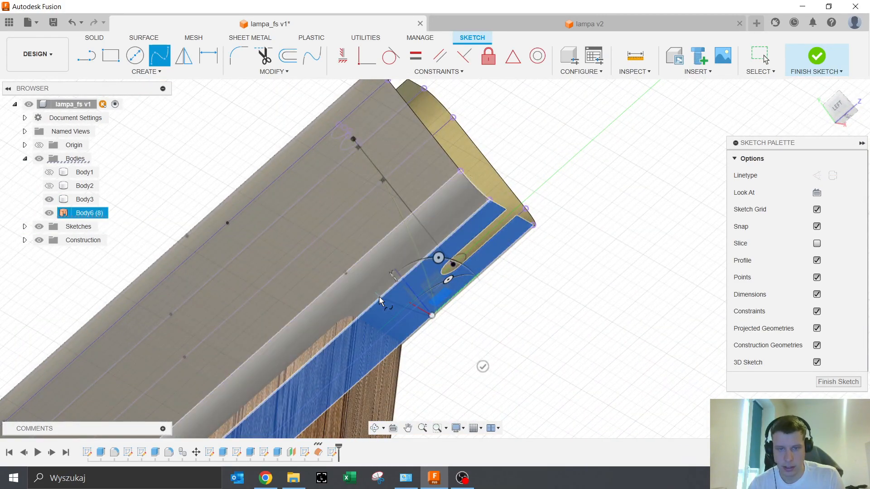
left_click(381, 297)
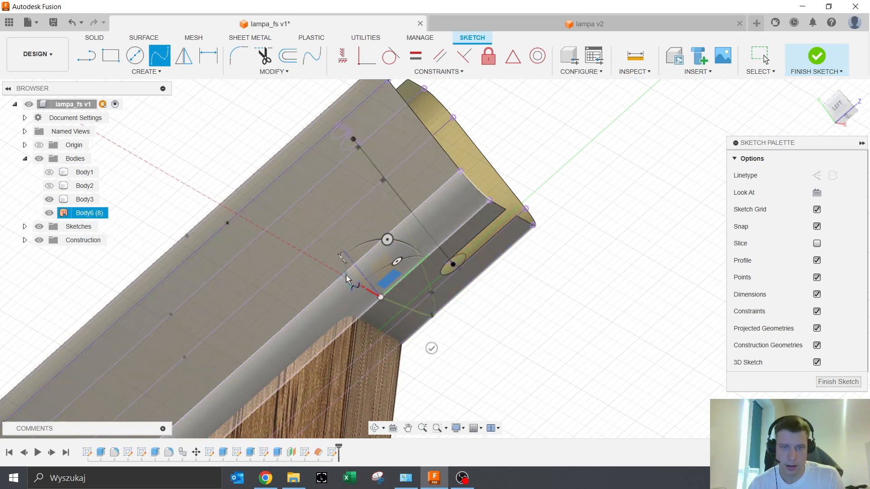
middle_click_drag(270, 240, 391, 247, "shift")
left_click(202, 224)
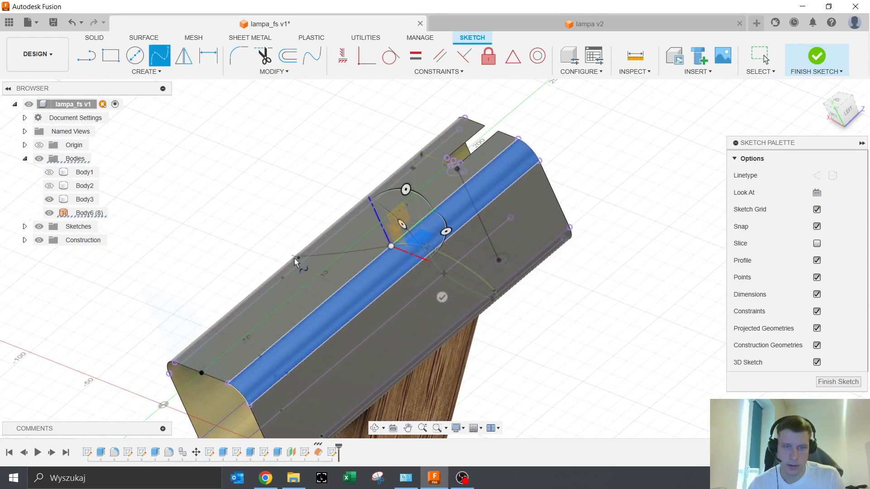
- Continue the spline's second turn across the top face and down the right side face to its lower long edge
middle_click_drag(297, 259, 303, 281, "shift")
left_click(302, 279)
middle_click_drag(302, 332, 463, 284)
left_click(382, 268)
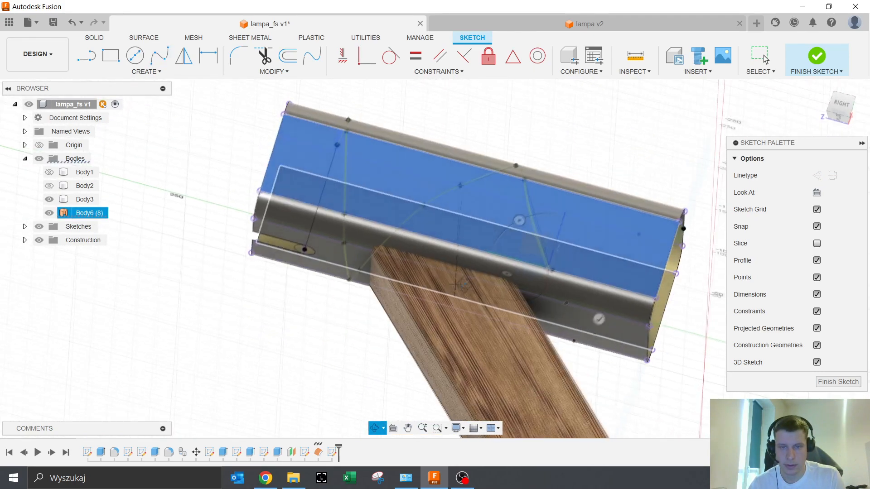
scroll(462, 290, "up", 6)
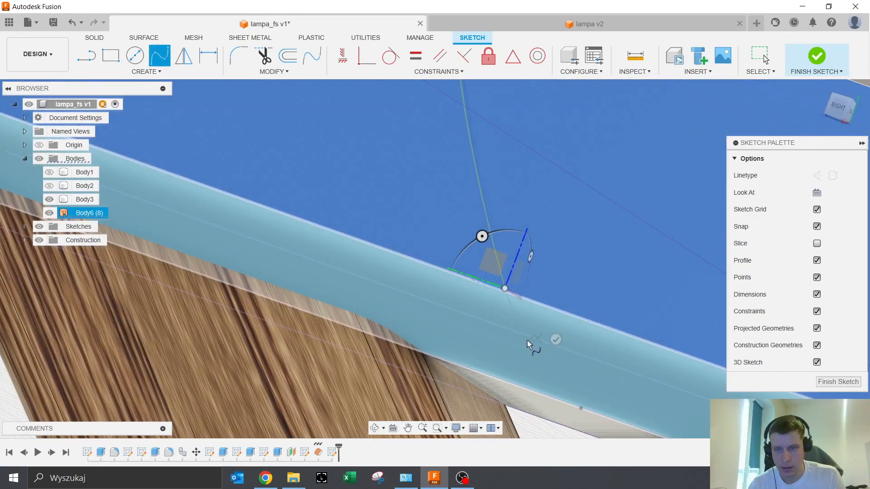
middle_click_drag(544, 343, 488, 196)
middle_click_drag(487, 196, 471, 229, "shift")
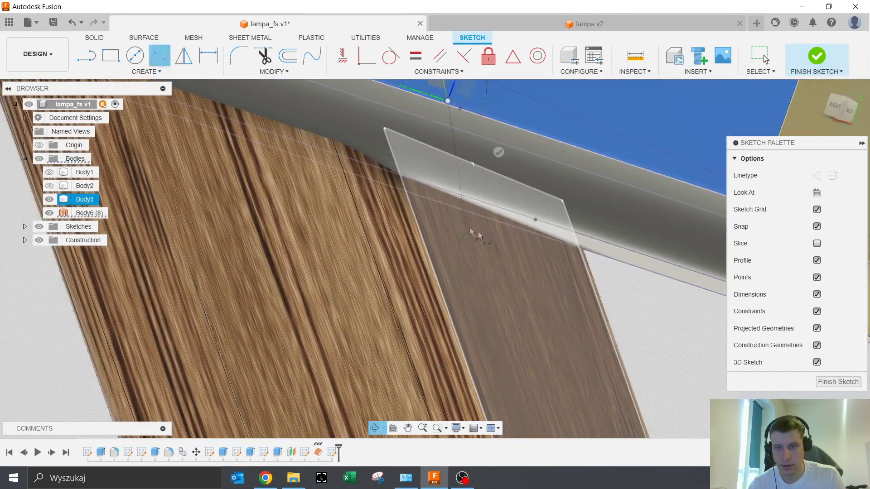
- Carry the spline under the beam and up the left side, and complete it at the midpoint of the top face's rear edge
middle_click_drag(534, 247, 422, 273, "shift")
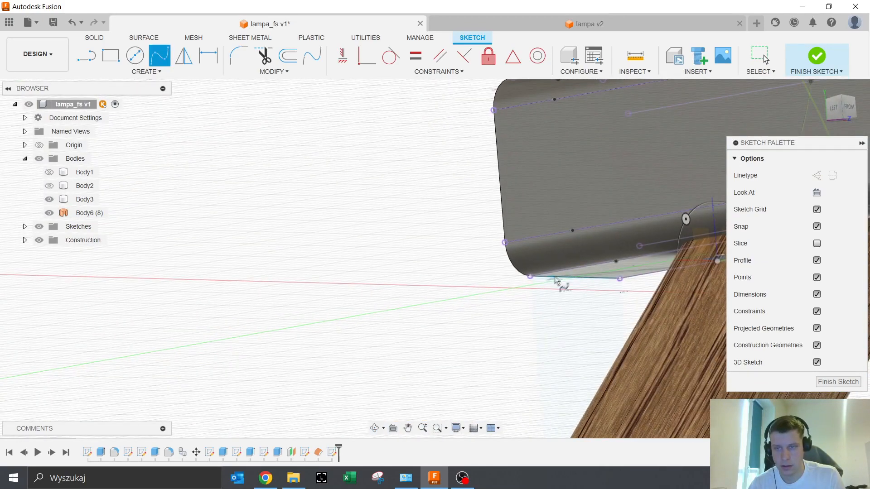
left_click(572, 231)
middle_click_drag(563, 116, 586, 213, "shift")
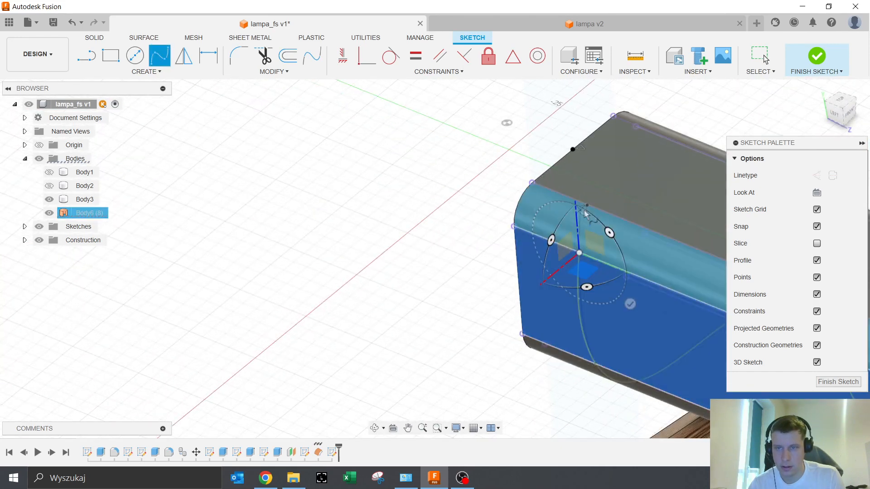
left_click(573, 149)
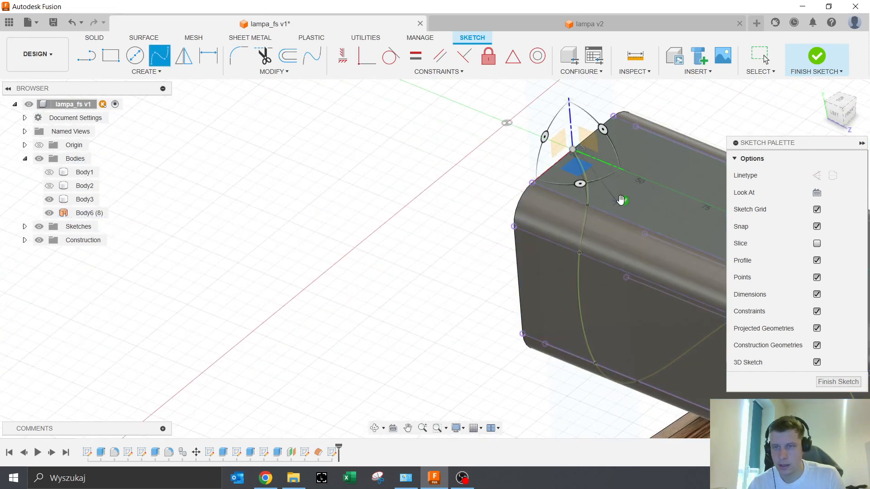
scroll(615, 225, "down", 2)
left_click(638, 223)
- Apply a Coincident constraint between the stray spline fit point and the sketch point on the right side face's lower edge
scroll(539, 299, "down", 2)
middle_click_drag(478, 291, 654, 274, "shift")
scroll(499, 333, "up", 6)
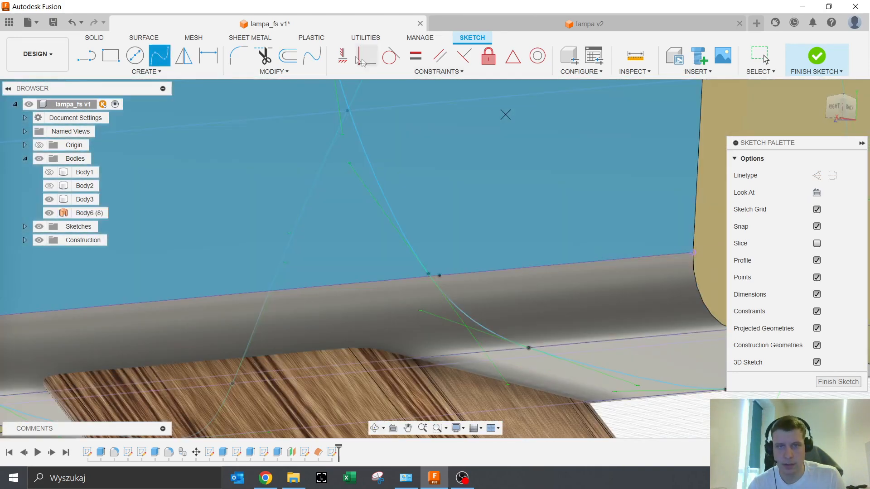
left_click(362, 58)
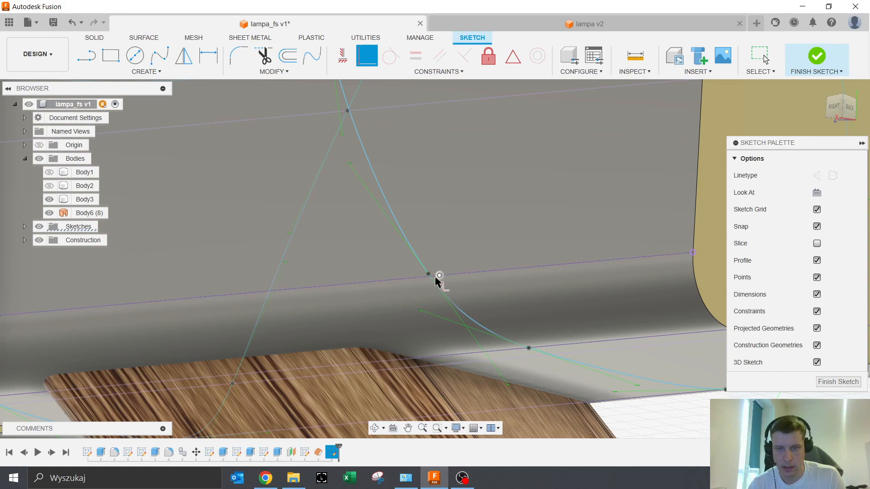
left_click(425, 277)
scroll(493, 295, "down", 6)
middle_click_drag(500, 347, 653, 385, "shift")
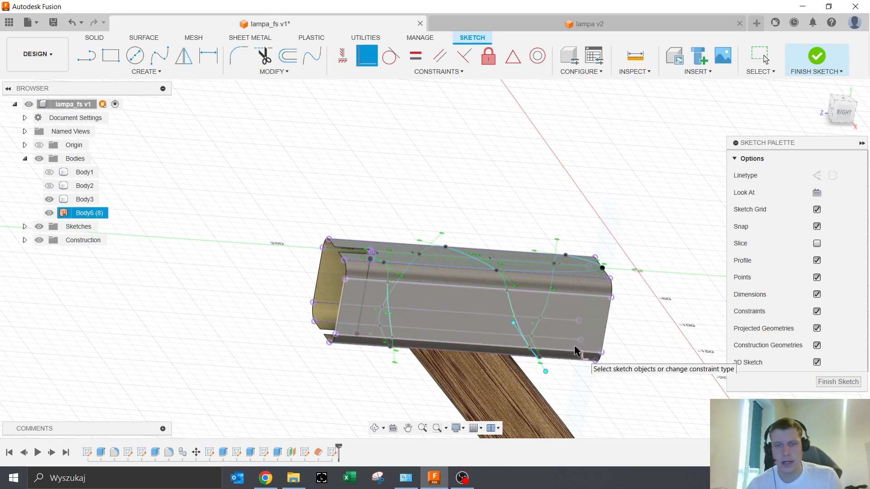
mouse_move(666, 336)
middle_mouse_down("shift")
mouse_move(681, 322)
mouse_move(656, 330)
middle_mouse_up("shift")
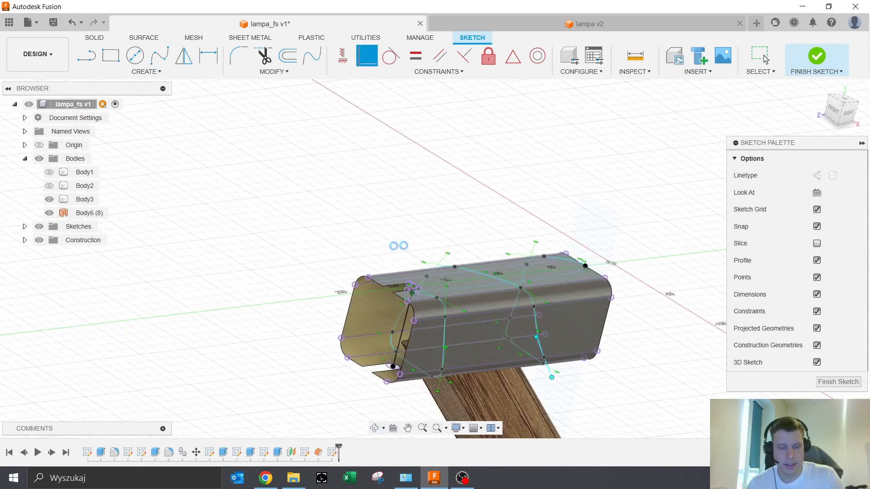
key("Escape")
- Open the closed spline curve to remove the segment joining its rear end to its start at the slot
scroll(426, 242, "up", 2)
scroll(378, 235, "down", 1)
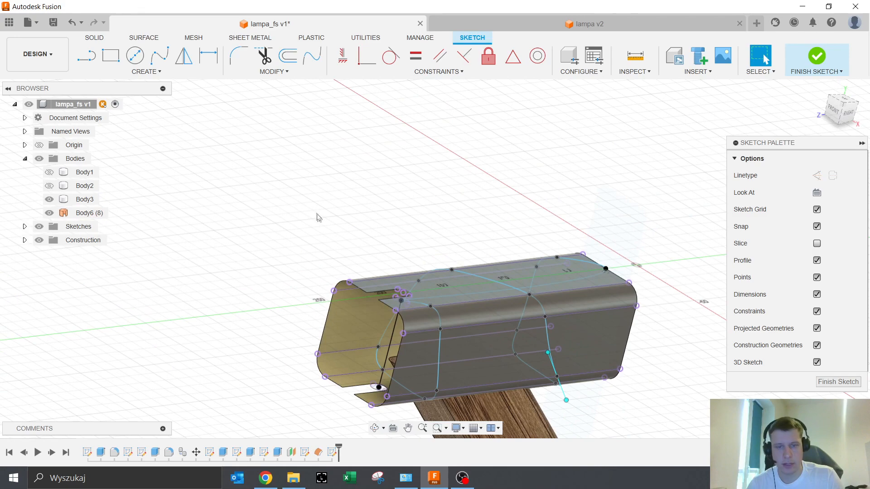
mouse_move(421, 225)
middle_mouse_down("shift")
mouse_move(458, 218)
mouse_move(437, 243)
mouse_move(401, 248)
mouse_move(404, 239)
mouse_move(413, 246)
mouse_move(426, 221)
mouse_move(410, 229)
mouse_move(412, 241)
mouse_move(423, 234)
mouse_move(430, 229)
mouse_move(383, 247)
mouse_move(423, 225)
mouse_move(499, 290)
middle_mouse_up("shift")
scroll(394, 258, "up", 5)
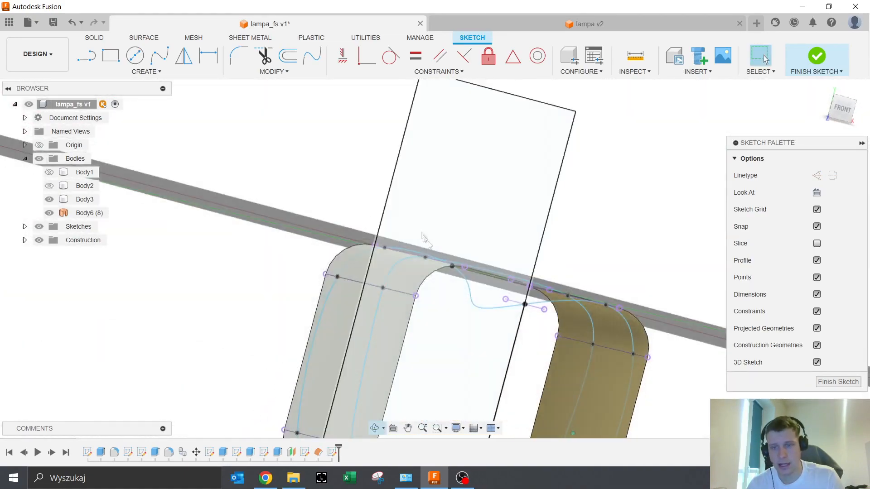
right_click(537, 306)
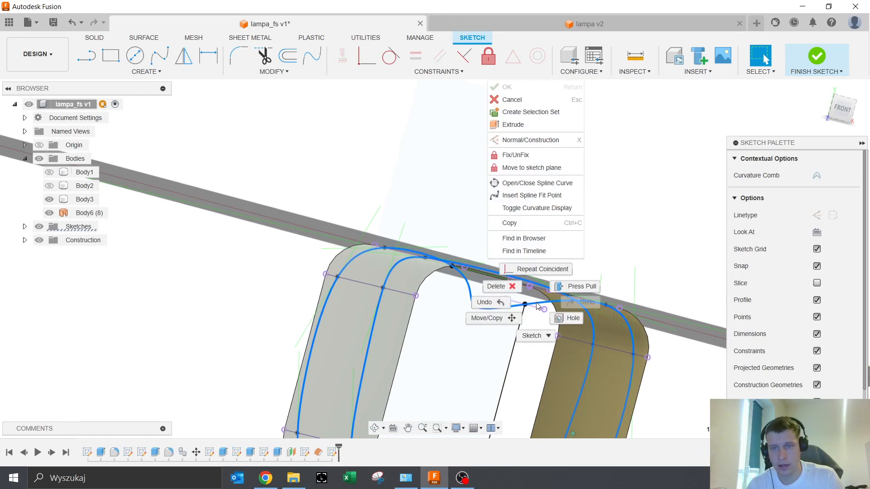
left_click(553, 187)
- Apply a Tangent constraint to the spline's start where it meets the vertical line in the slot
scroll(545, 293, "down", 5)
mouse_move(523, 329)
middle_mouse_down("shift")
mouse_move(474, 364)
mouse_move(484, 334)
mouse_move(525, 326)
middle_mouse_up("shift")
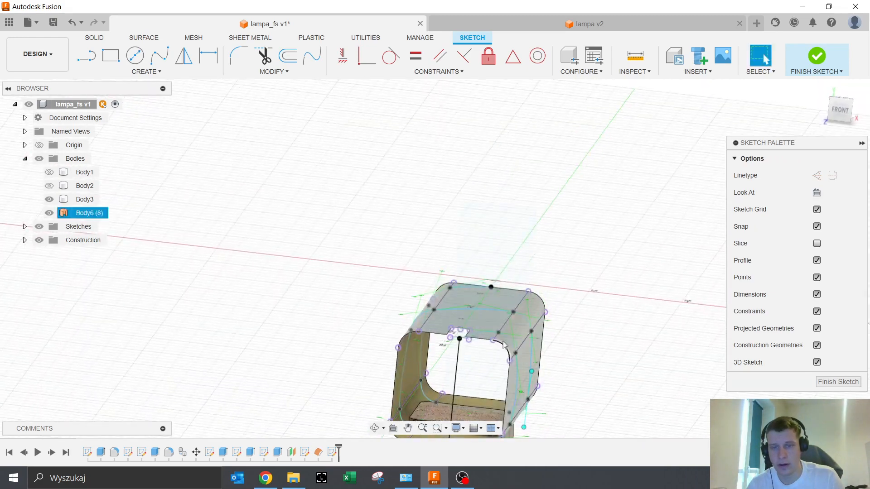
left_click(389, 56)
scroll(451, 308, "up", 10)
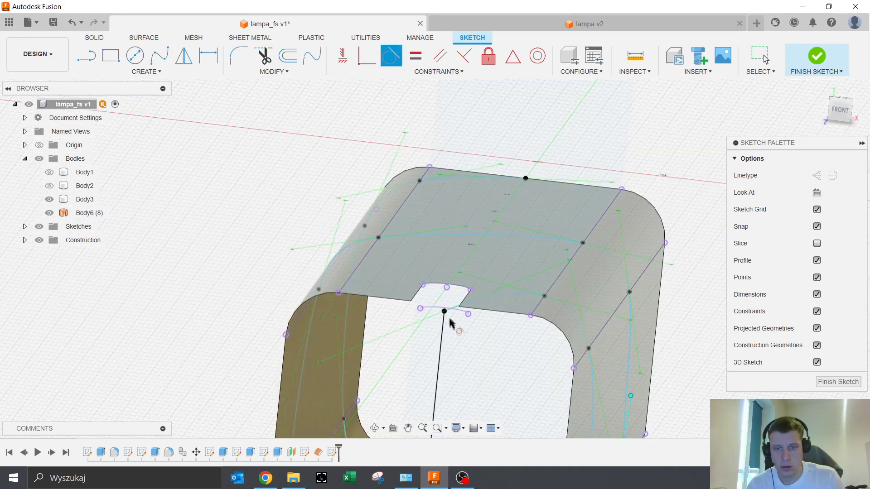
left_click(556, 274)
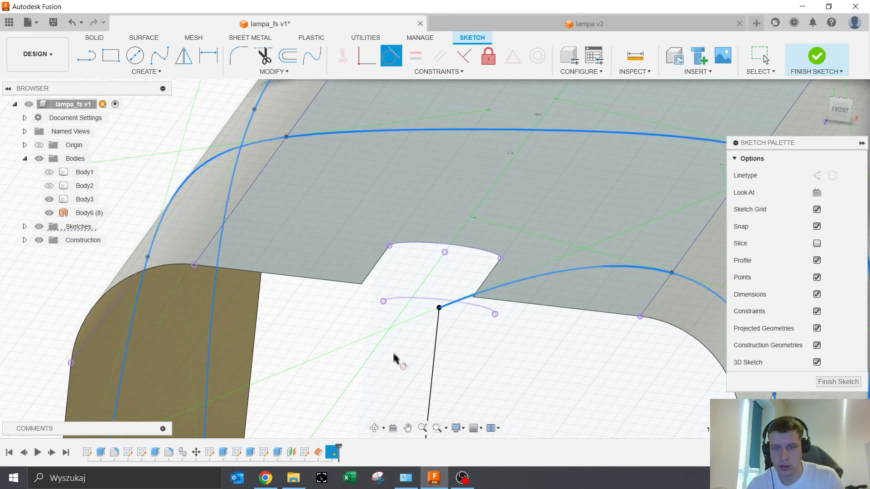
scroll(437, 358, "down", 8)
- Draw a construction line from the spline's rear end point to the sketch origin
middle_click_drag(464, 305, 609, 296, "shift")
scroll(542, 252, "up", 5)
scroll(496, 251, "down", 3)
mouse_move(526, 270)
middle_mouse_down("shift")
mouse_move(528, 256)
mouse_move(531, 267)
middle_mouse_up("shift")
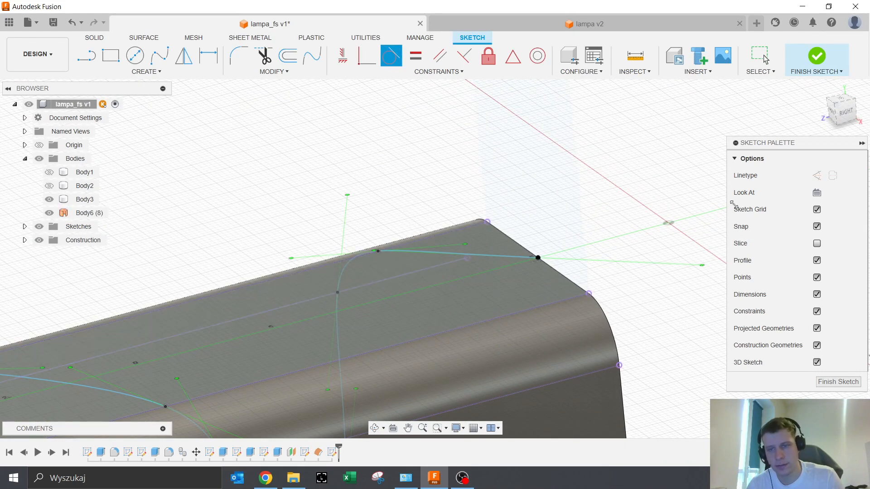
left_click(90, 68)
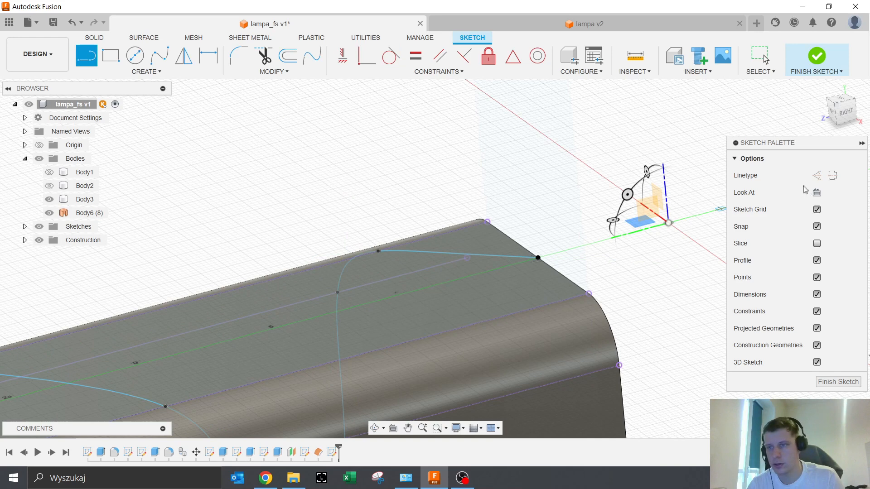
left_click(538, 258)
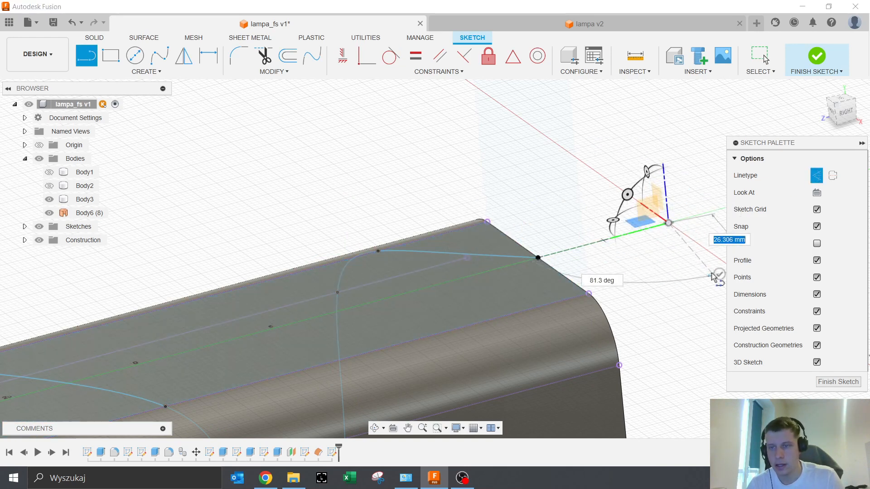
- Apply a Tangent constraint between the spline's rear end and the construction line running to the sketch origin
left_click(391, 57)
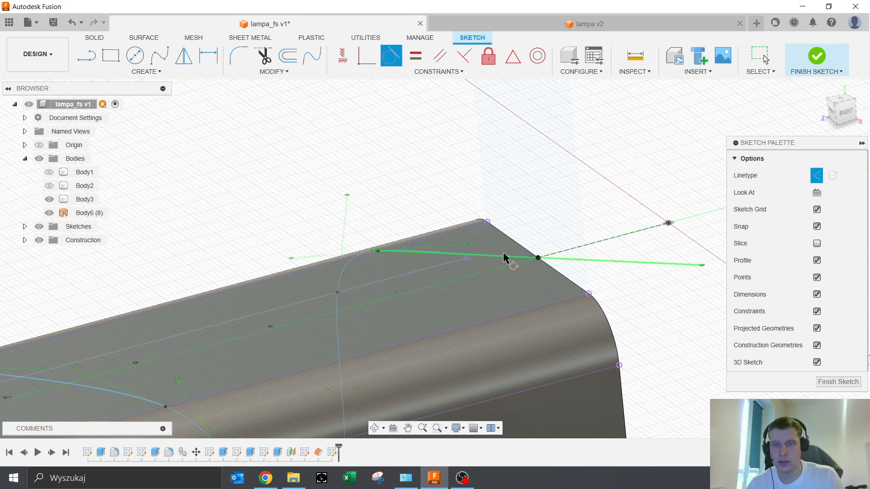
key("Escape")
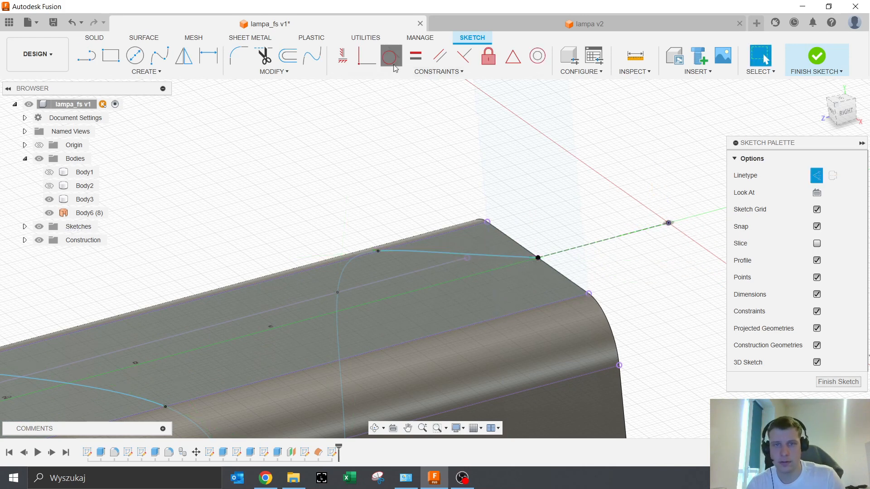
left_click(394, 67)
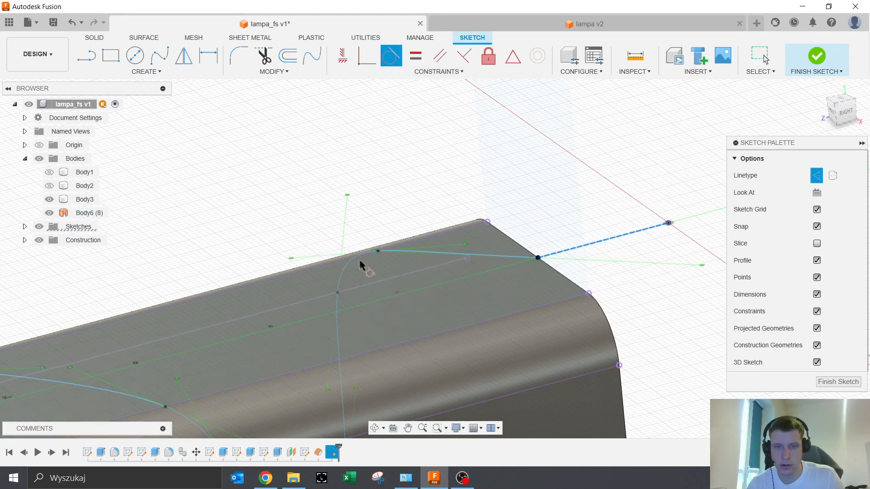
left_click(348, 267)
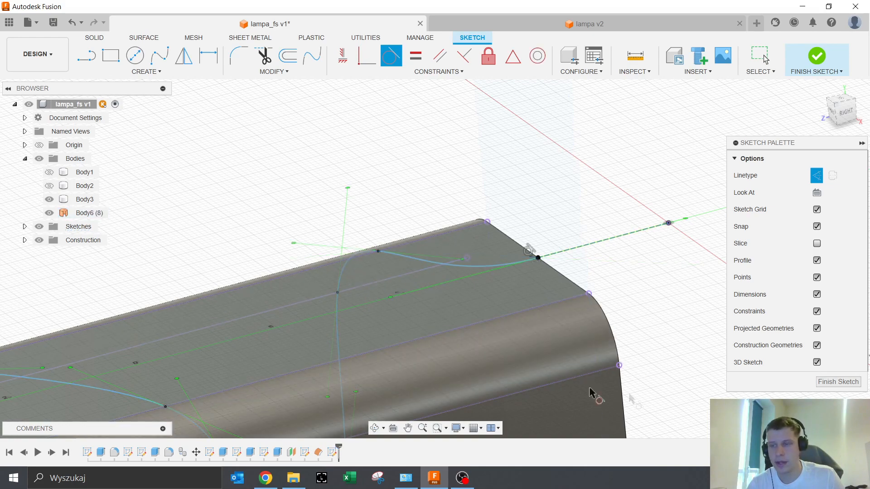
- Finish the 3D path sketch and hide the offset surface body around the beam
scroll(411, 277, "down", 3)
middle_click_drag(411, 282, 404, 158, "shift")
scroll(449, 311, "down", 2)
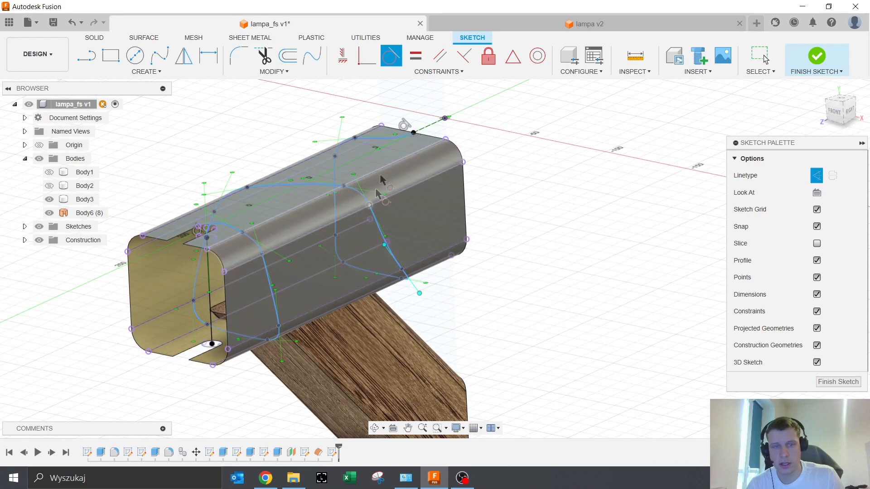
middle_click_drag(495, 326, 623, 337, "shift")
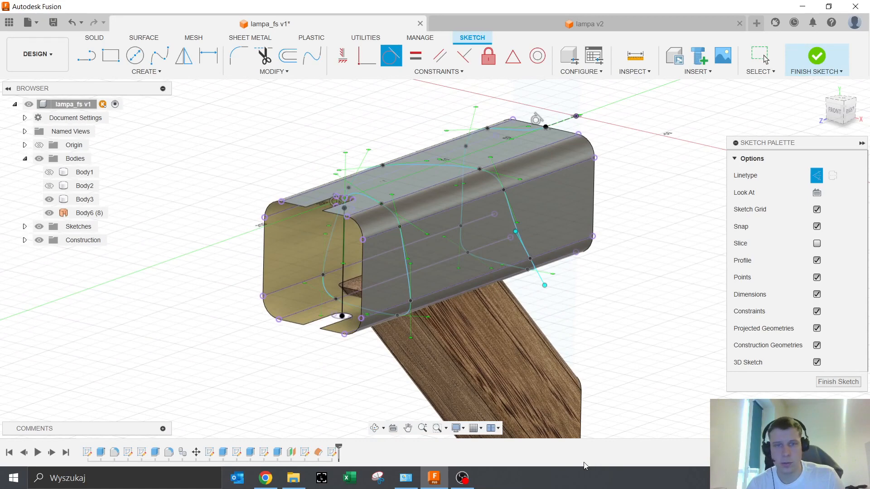
left_click(838, 382)
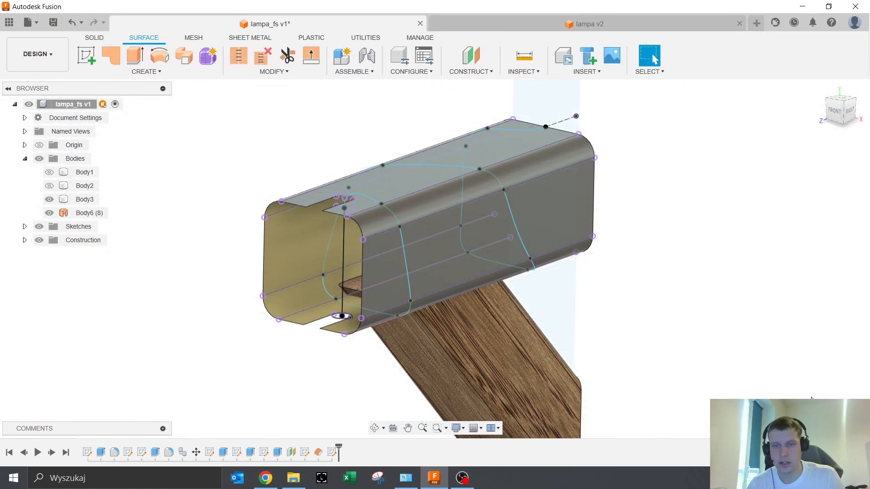
left_click(50, 214)
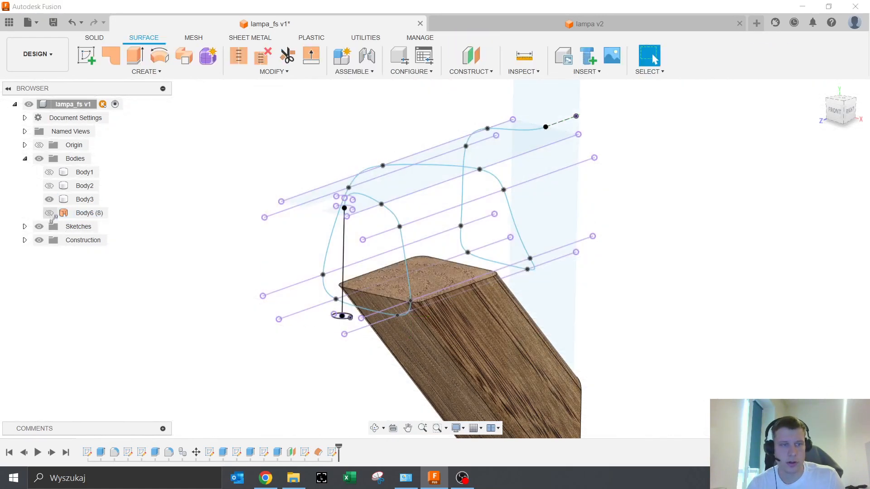
- Sweep the small circle along the chained vertical line and spline as a single-path, perpendicular new body
left_click(95, 38)
left_click(146, 72)
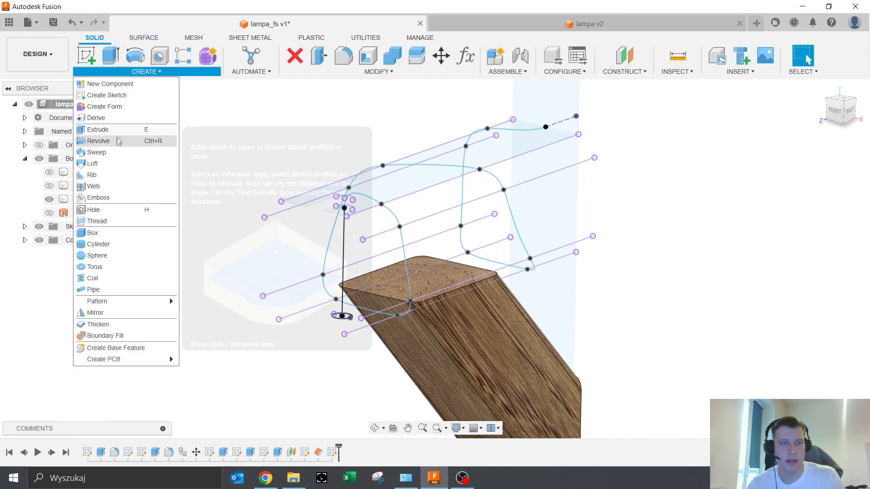
left_click(104, 151)
scroll(342, 315, "up", 5)
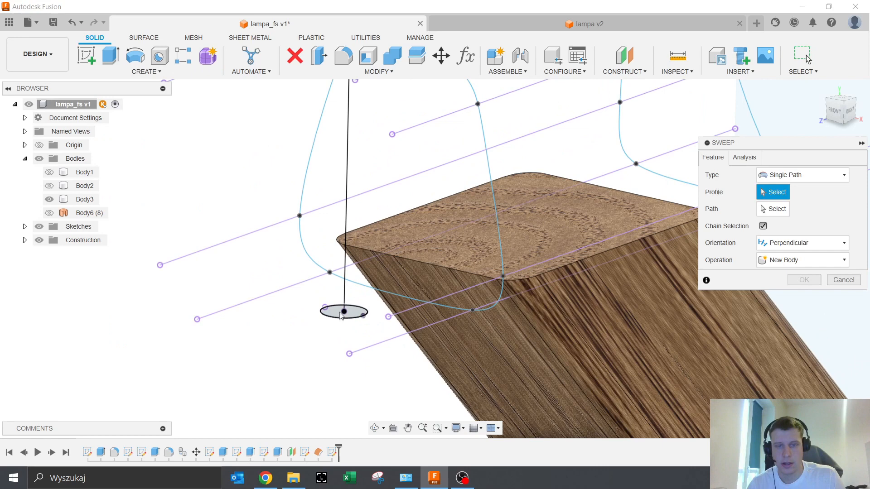
left_click(761, 212)
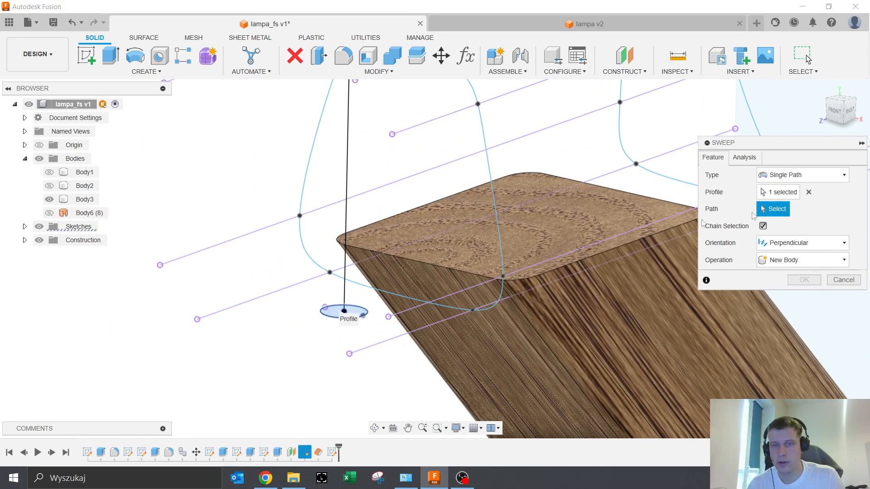
left_click(344, 222)
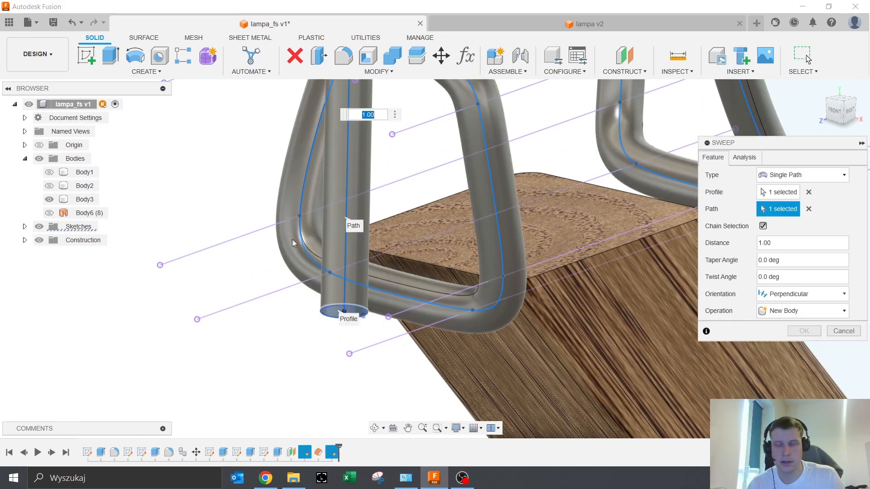
scroll(296, 234, "down", 6)
mouse_move(455, 297)
middle_mouse_down("shift")
mouse_move(412, 301)
mouse_move(441, 296)
middle_mouse_up("shift")
left_click(797, 333)
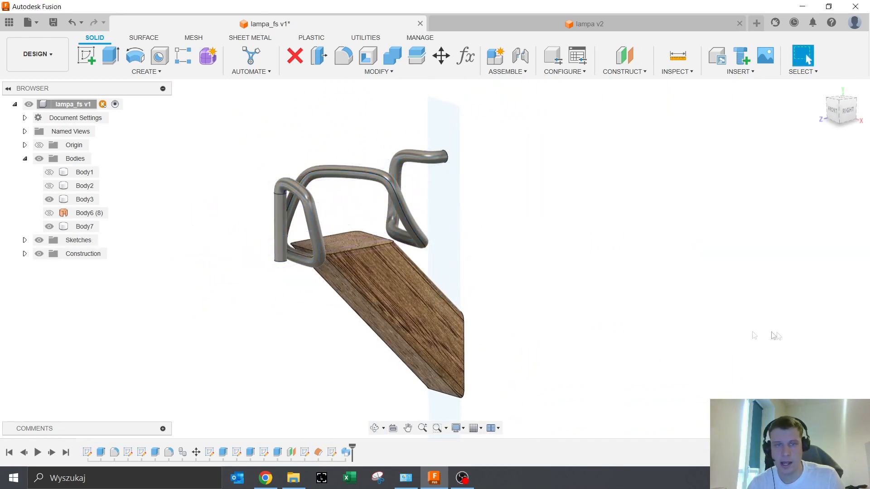
- Show the horizontal beam and the vertical post bodies again
left_click(49, 172)
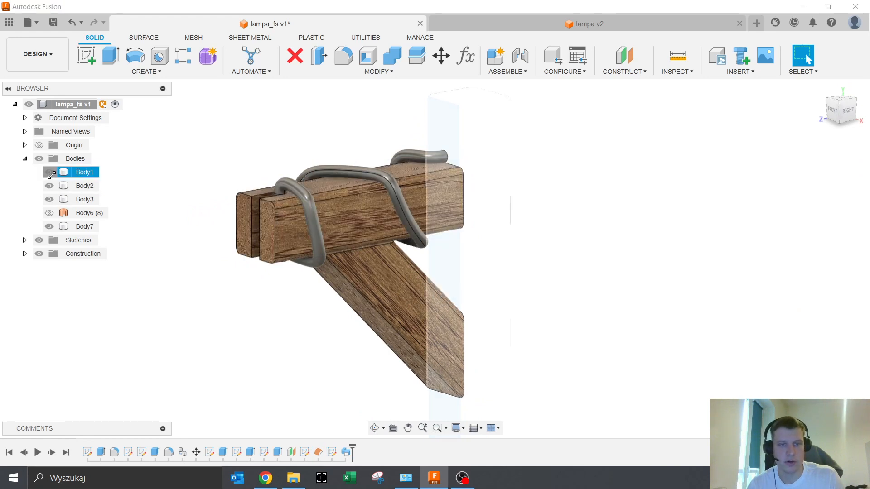
left_click(49, 186)
middle_click_drag(302, 317, 297, 346, "shift")
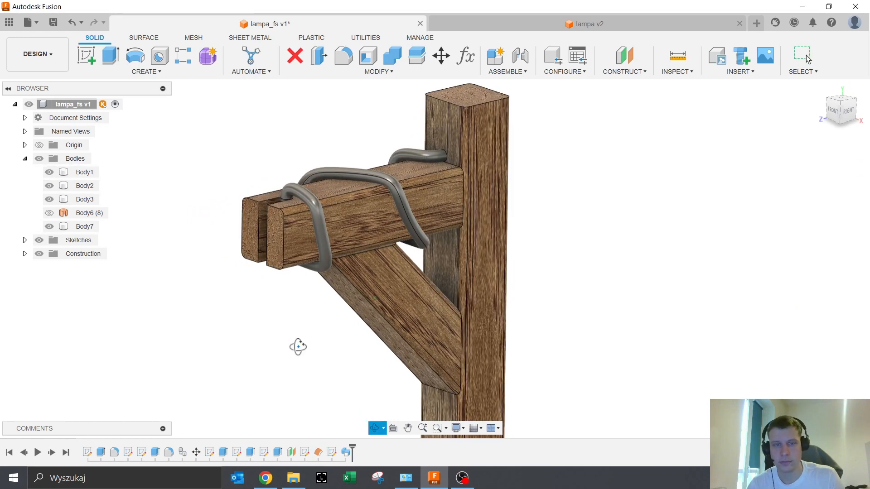
- Apply the design's glossy black appearance to the swept cable body
left_click(378, 74)
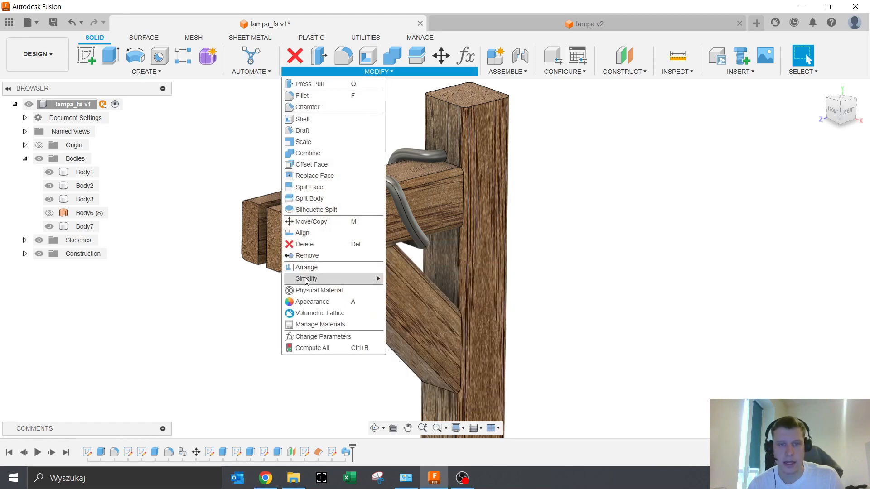
key("Escape")
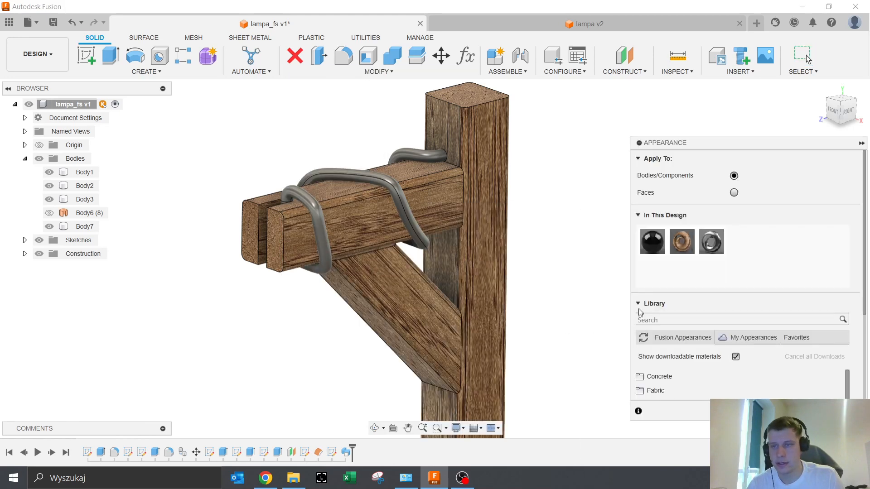
left_click_drag(652, 244, 401, 211)
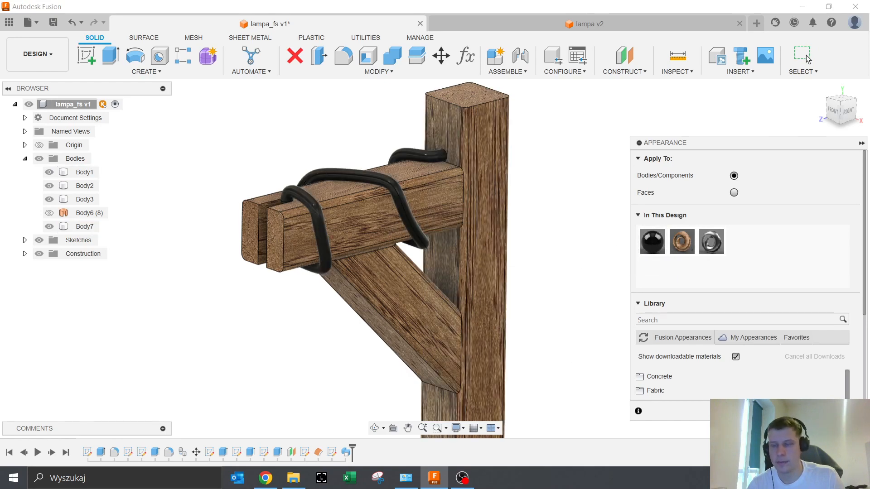
key("Escape")
- Hide the vertical post to expose the cable's rear end face
middle_click_drag(597, 300, 561, 293, "shift")
scroll(484, 181, "up", 2)
middle_click_drag(599, 218, 521, 190, "shift")
left_click(514, 184)
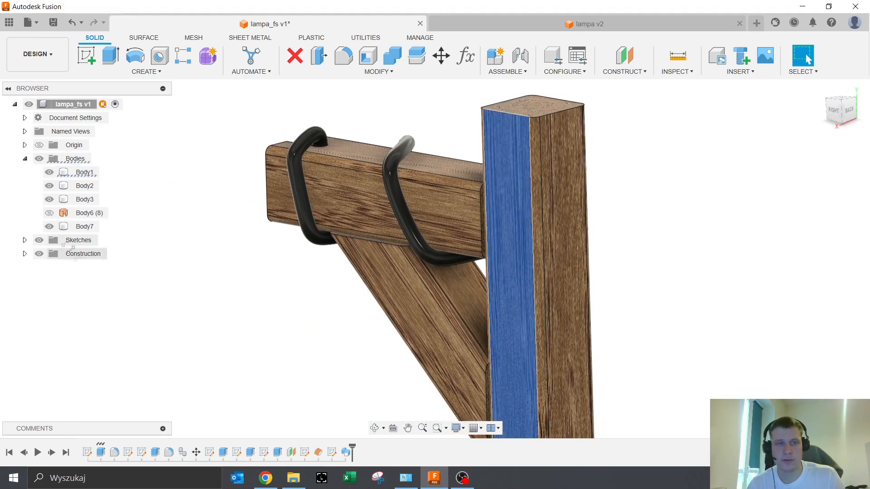
left_click(49, 173)
middle_click_drag(719, 230, 524, 165, "shift")
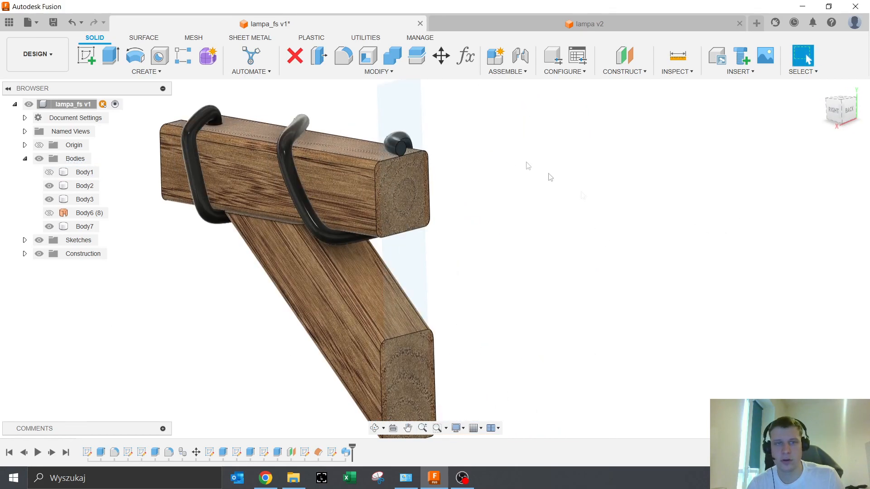
- Offset the cable's rear end face outward by 70 mm with Press Pull
left_click(316, 62)
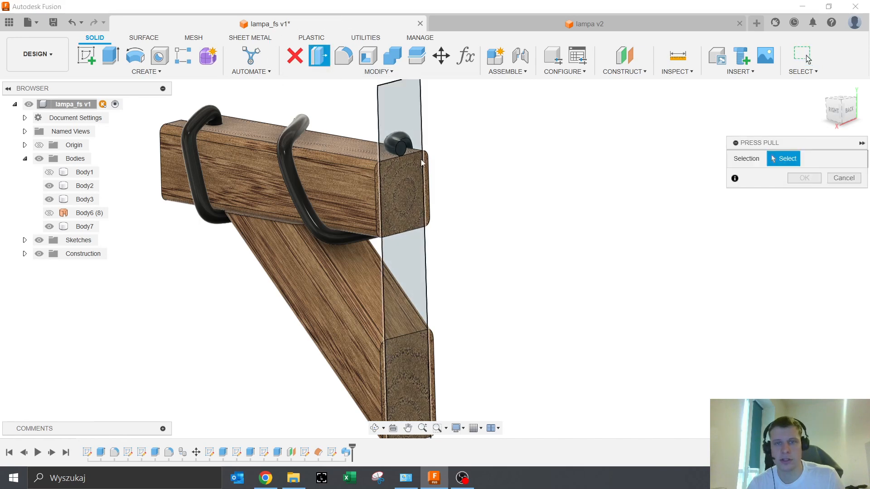
scroll(407, 156, "up", 5)
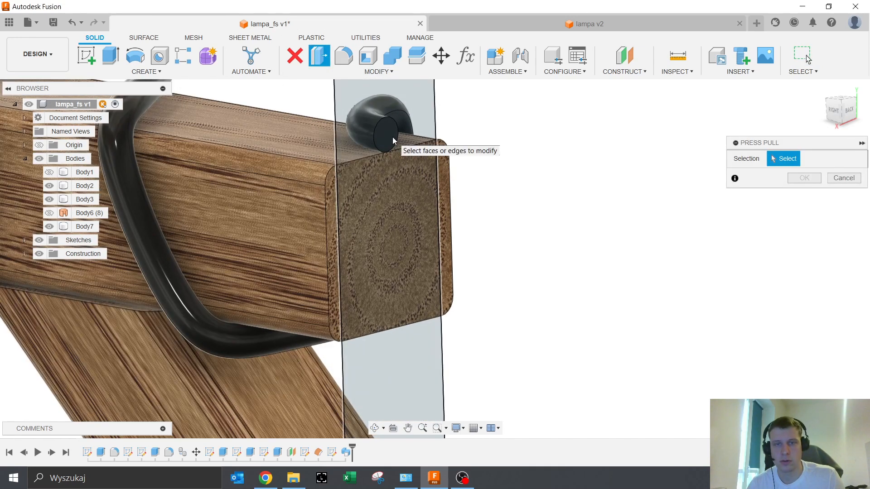
left_click(393, 136)
left_click(404, 178)
scroll(404, 179, "down", 5)
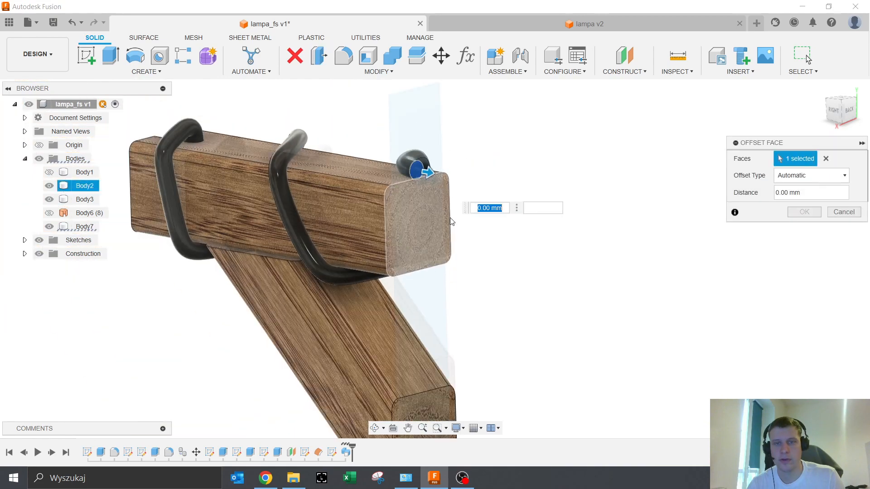
left_click_drag(527, 211, 565, 253)
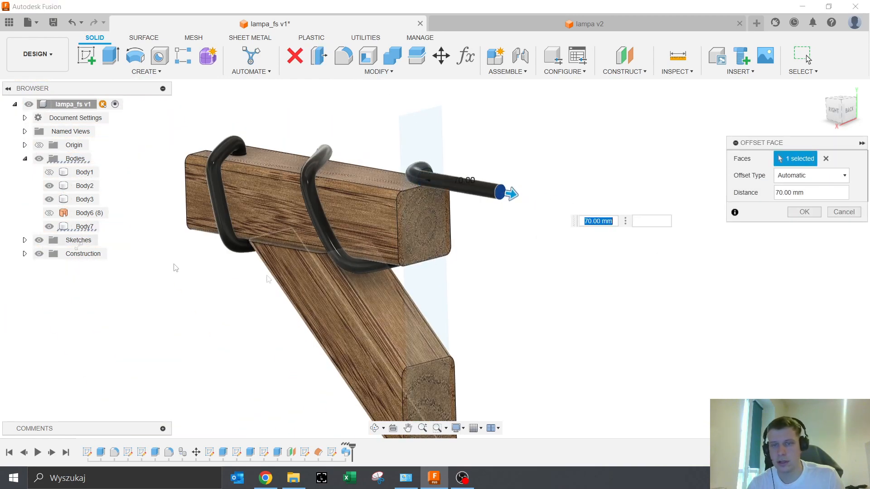
- Show the vertical post again and set the cable end face's offset distance to 60 mm
left_click(50, 174)
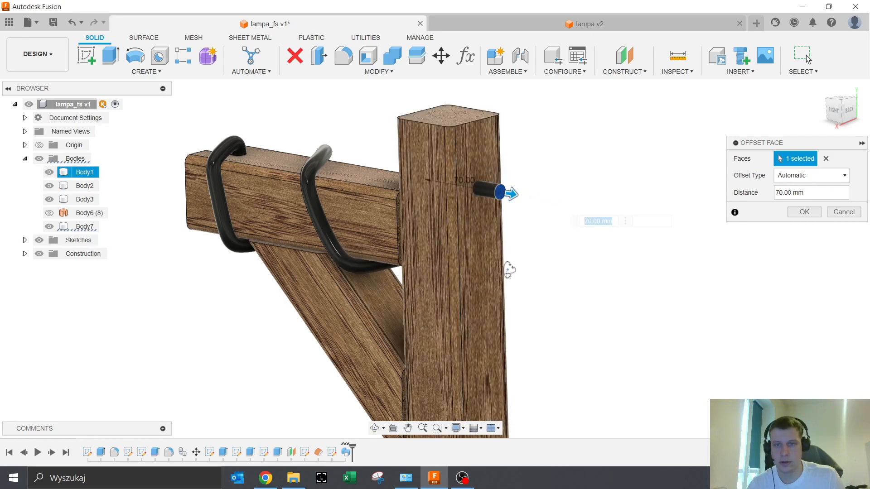
middle_click_drag(504, 272, 534, 266, "shift")
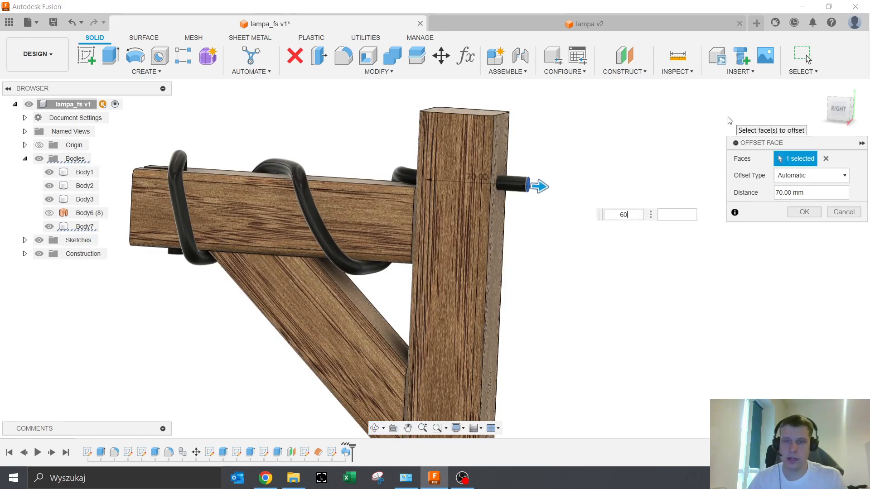
key("Return")
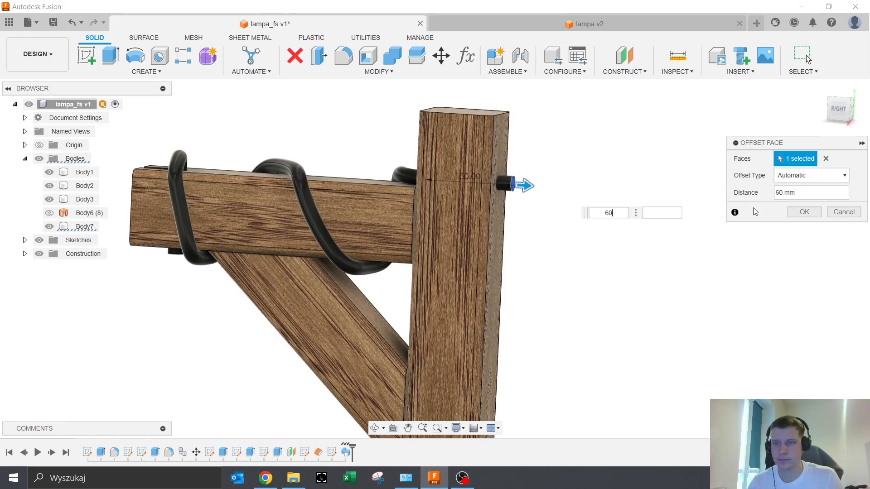
left_click(804, 212)
- Compute the interference between the vertical post and the cable and inspect the overlapping region
middle_click_drag(715, 249, 536, 206, "shift")
left_click(498, 184)
key("ctrl")
key("ctrl")
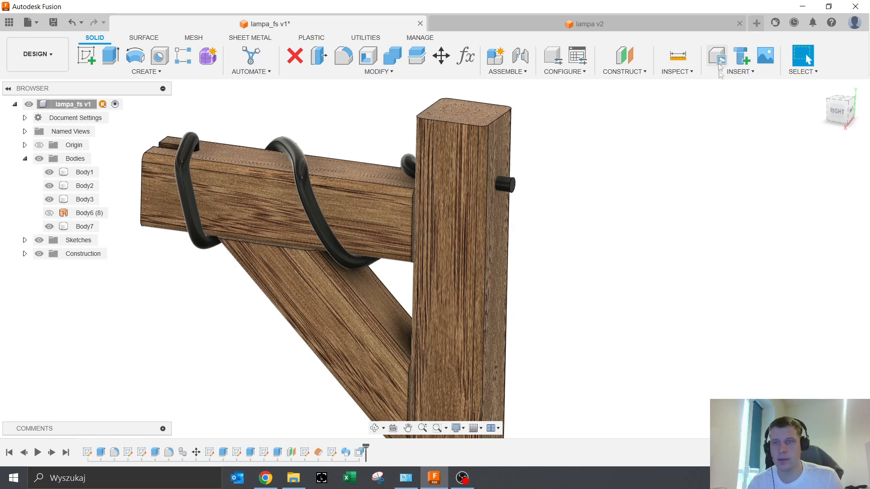
left_click(677, 73)
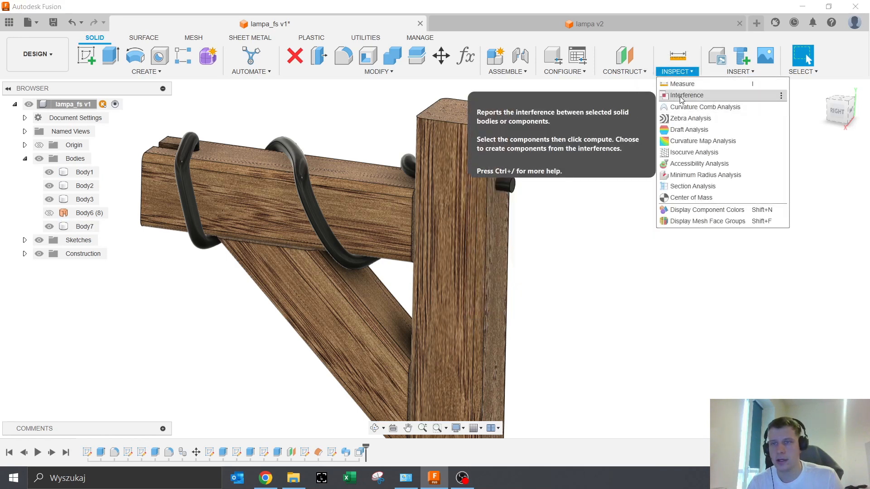
left_click(680, 98)
left_click(493, 156)
left_click(512, 184)
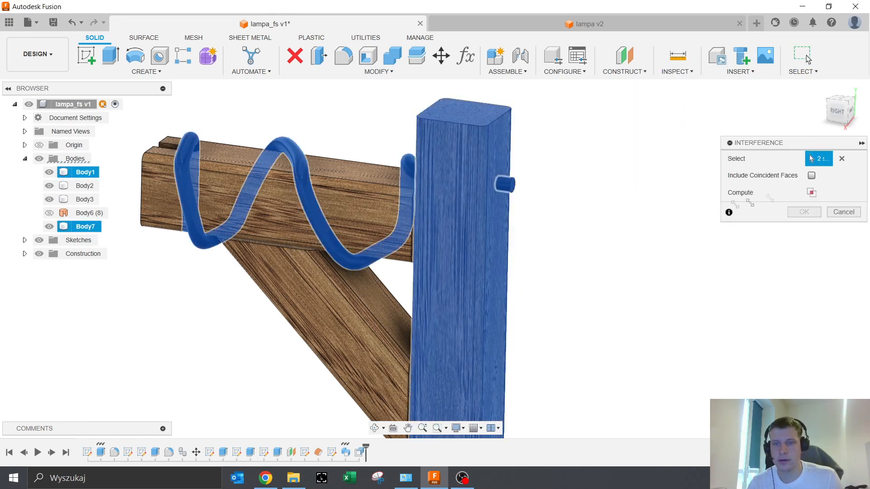
left_click(811, 192)
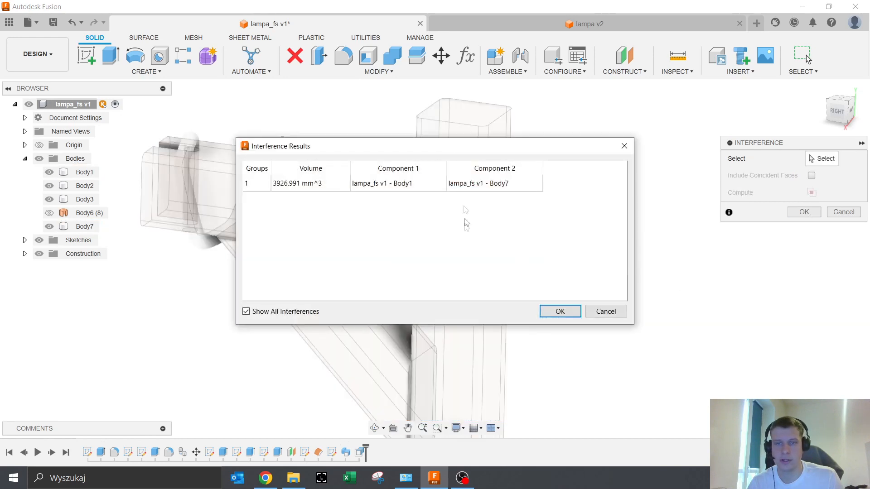
left_click_drag(486, 148, 482, 231)
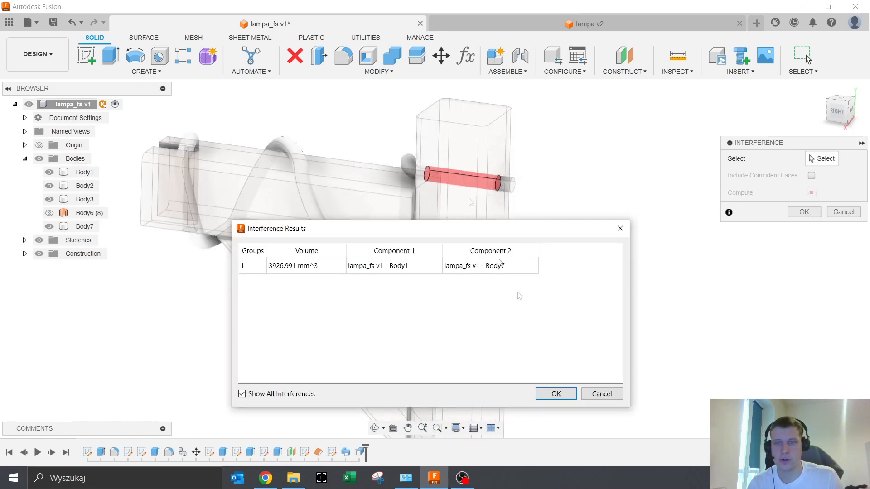
left_click(560, 392)
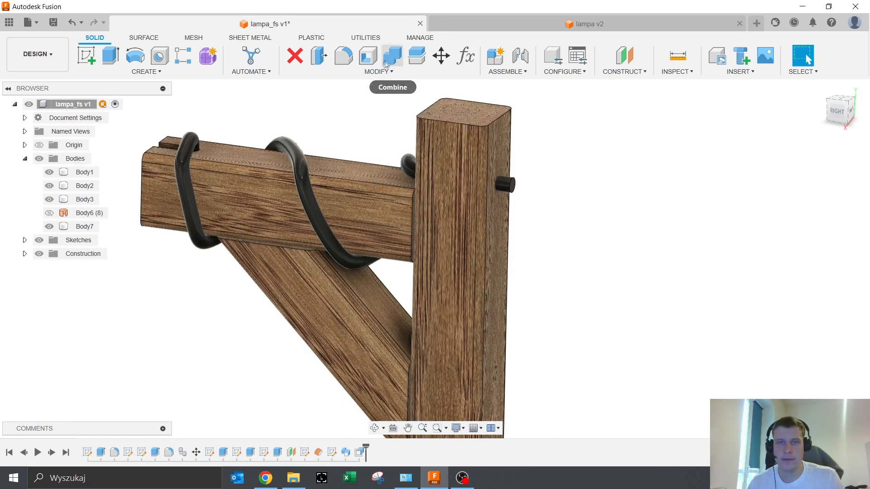
- Cut the cable's shape out of the vertical post with Combine, keeping the cable as the tool body
left_click(389, 62)
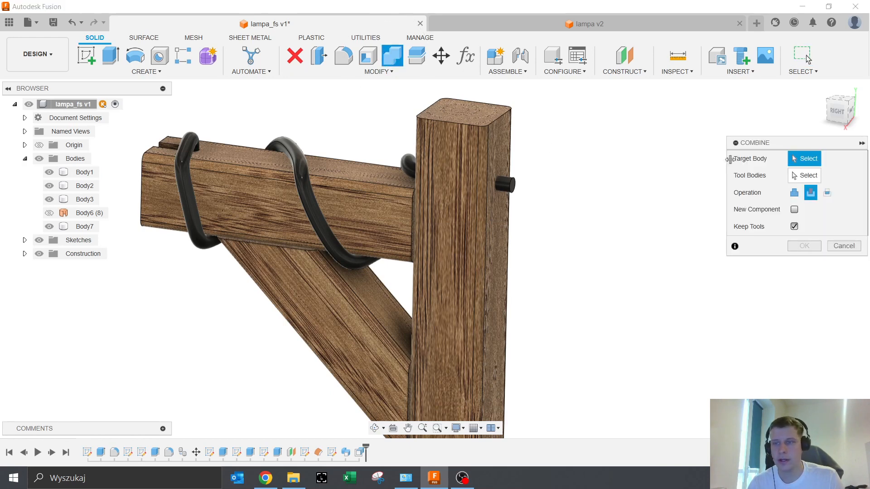
left_click(467, 160)
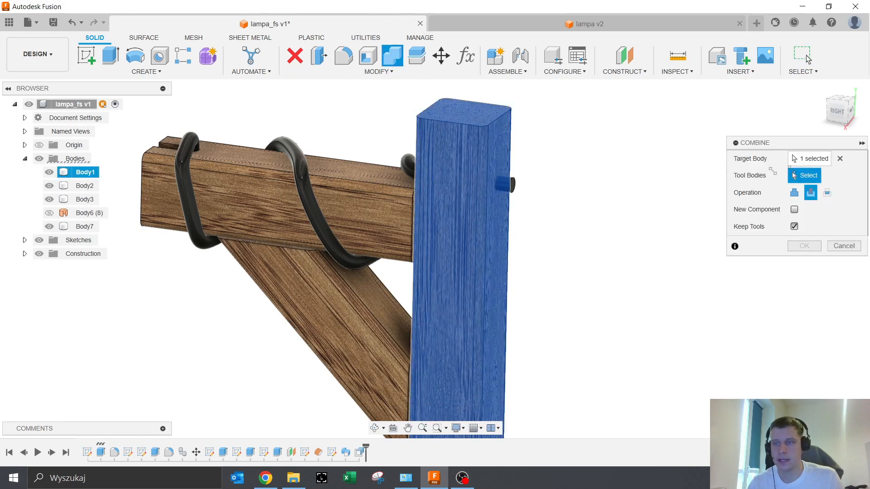
left_click(513, 184)
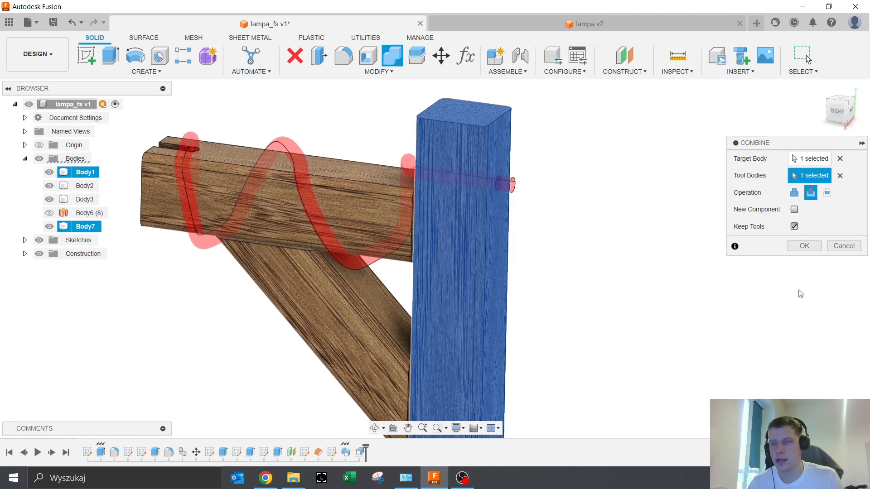
left_click(803, 246)
- Recheck the cut post and the cable for interference and view the whole bracket
scroll(589, 303, "down", 3)
middle_click_drag(573, 301, 627, 286, "shift")
left_click(675, 73)
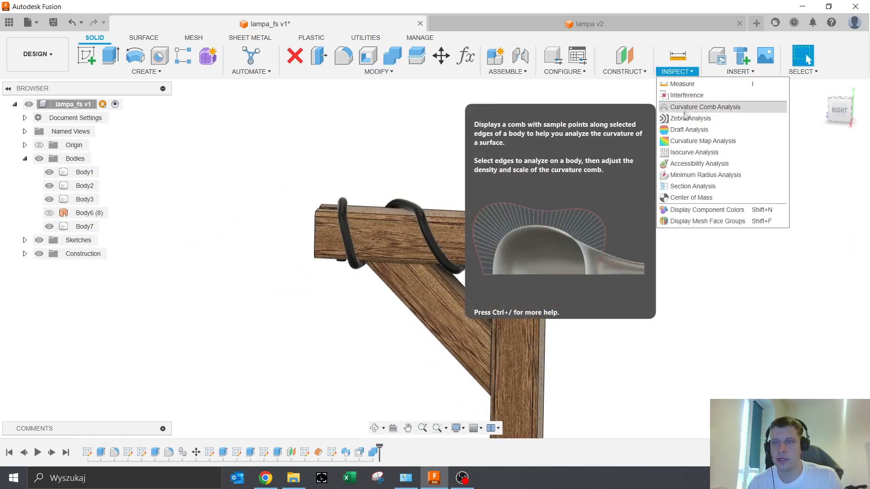
left_click(691, 95)
left_click(535, 201)
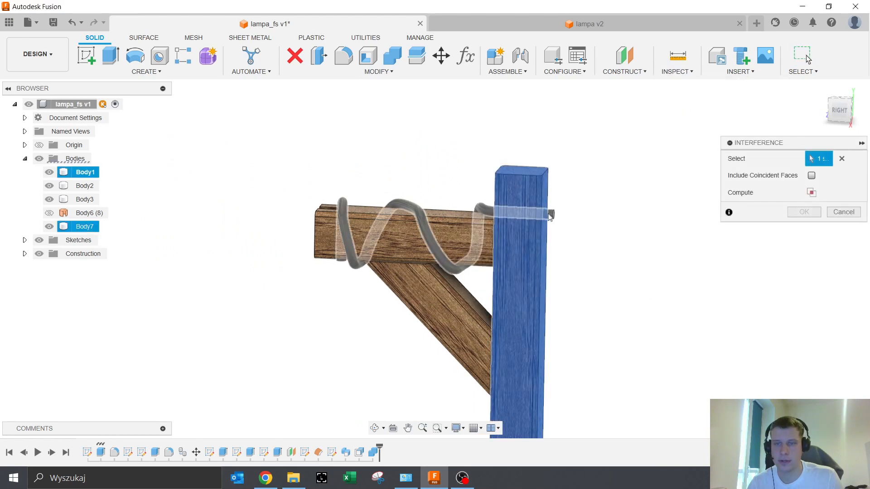
left_click(549, 214)
left_click(812, 192)
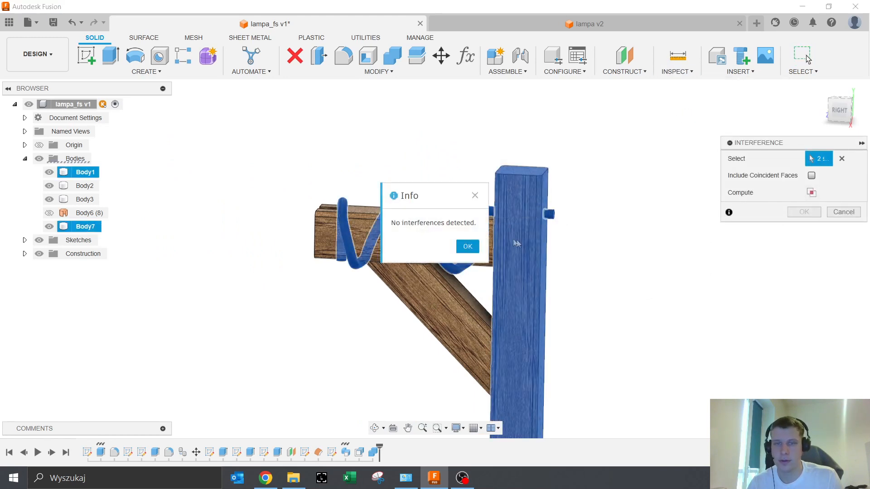
left_click(468, 247)
left_click(844, 214)
middle_click_drag(844, 214, 555, 297, "shift")
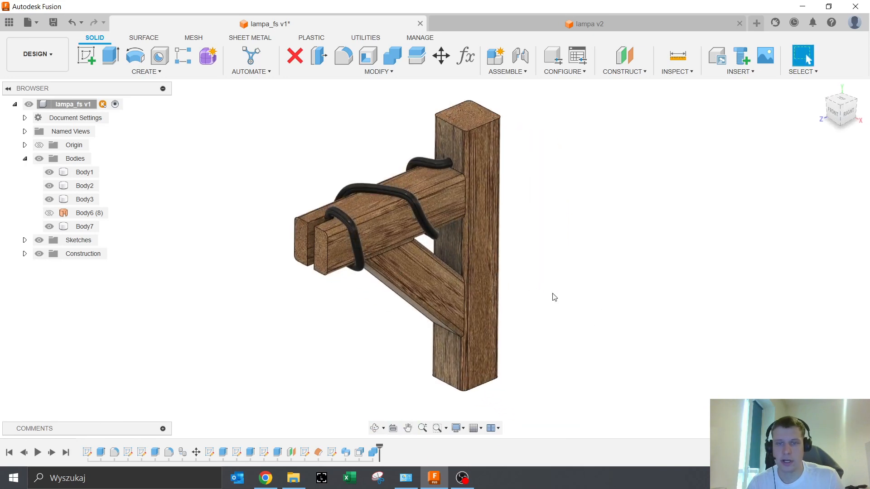